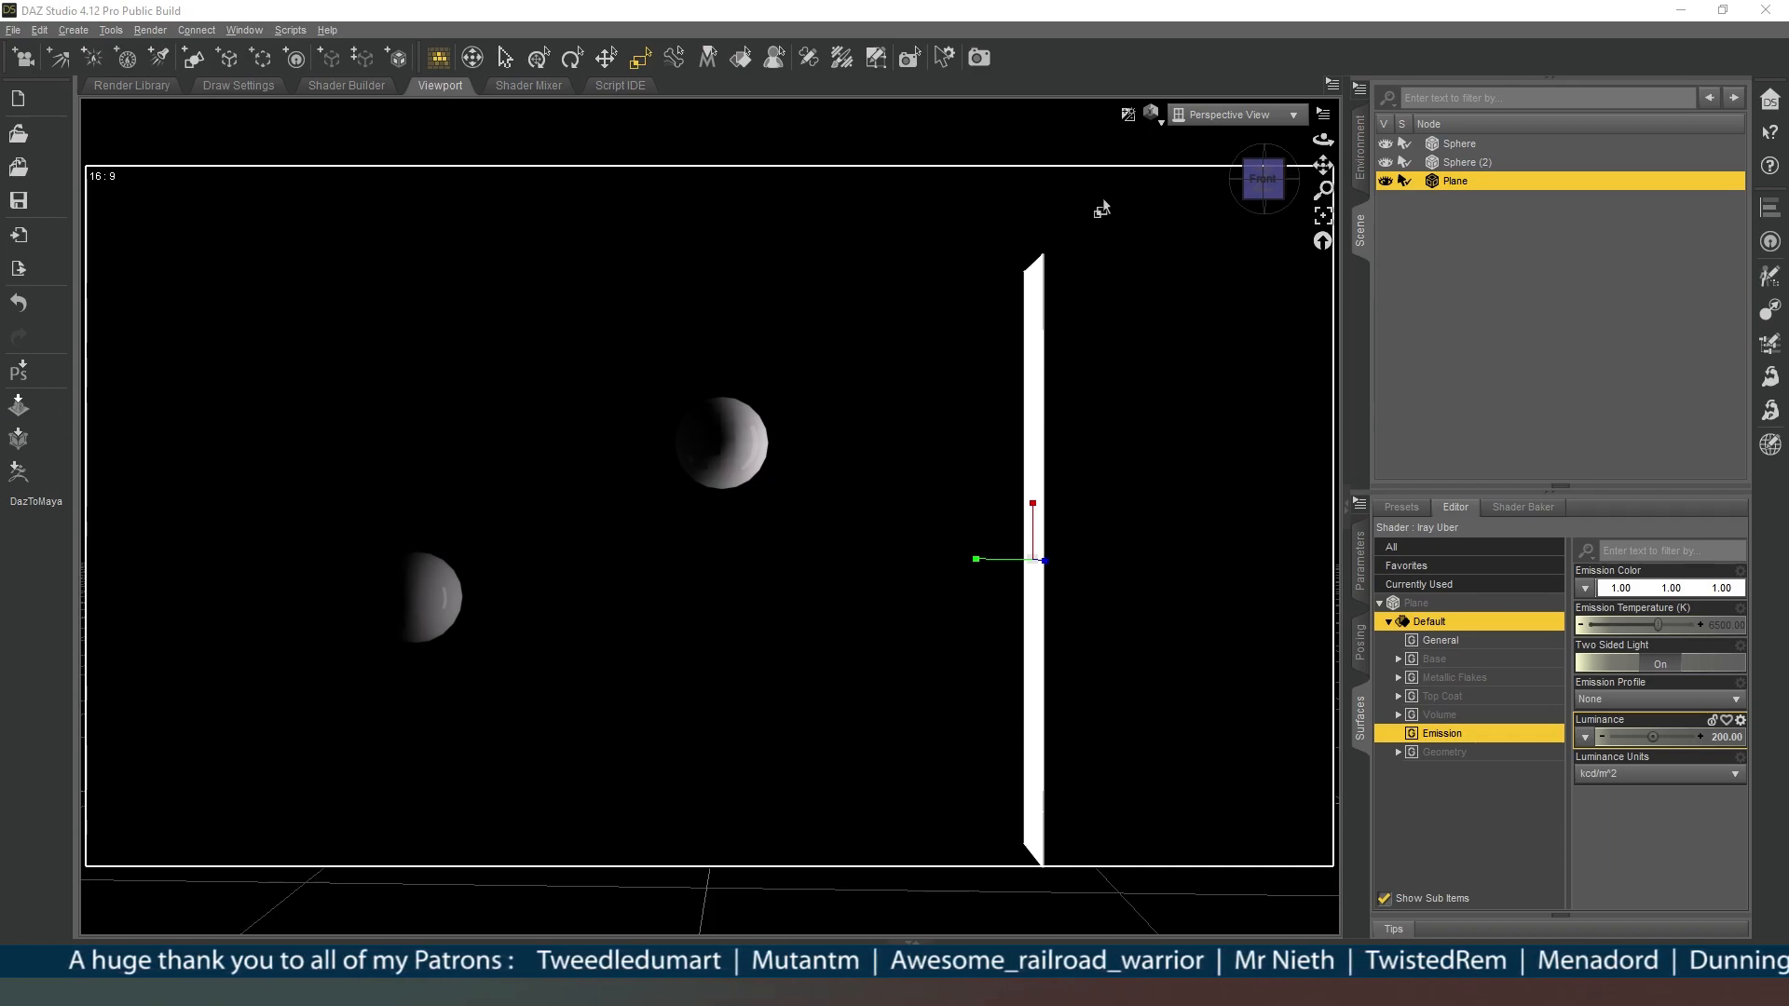
# Move the light-emitting plane away from the spheres by setting its X Translate to 1000
pyautogui.click(607, 58)
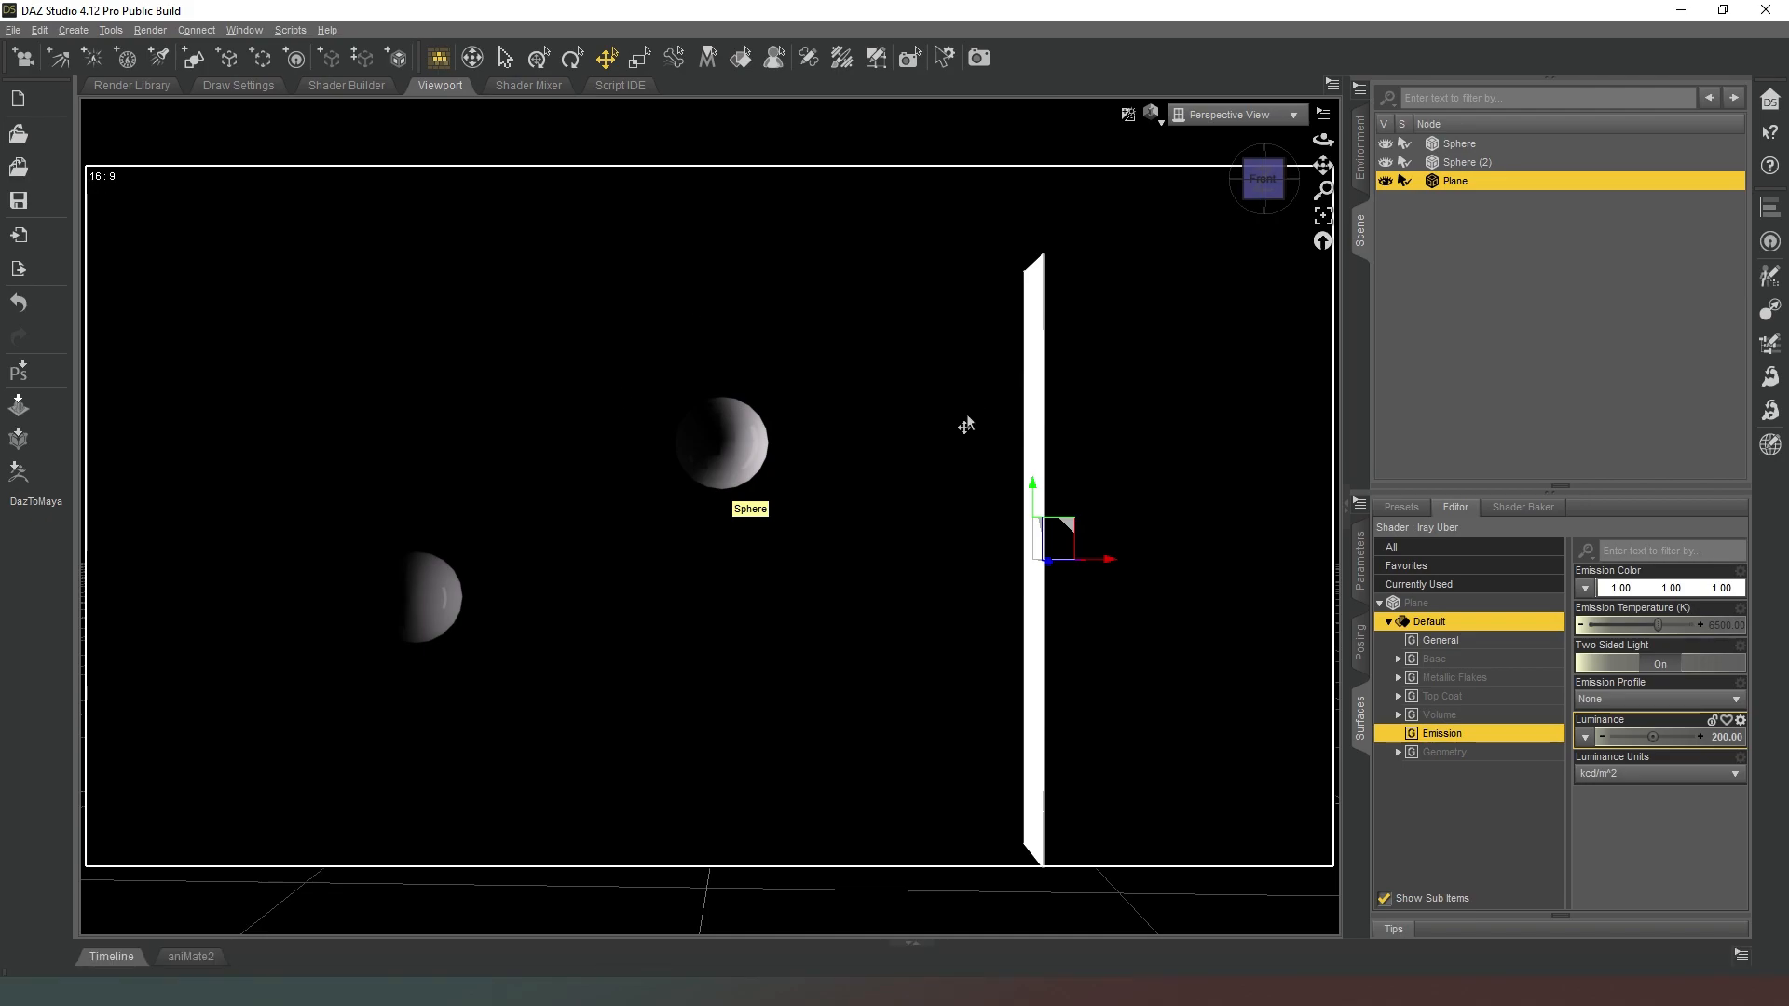
pyautogui.click(807, 651)
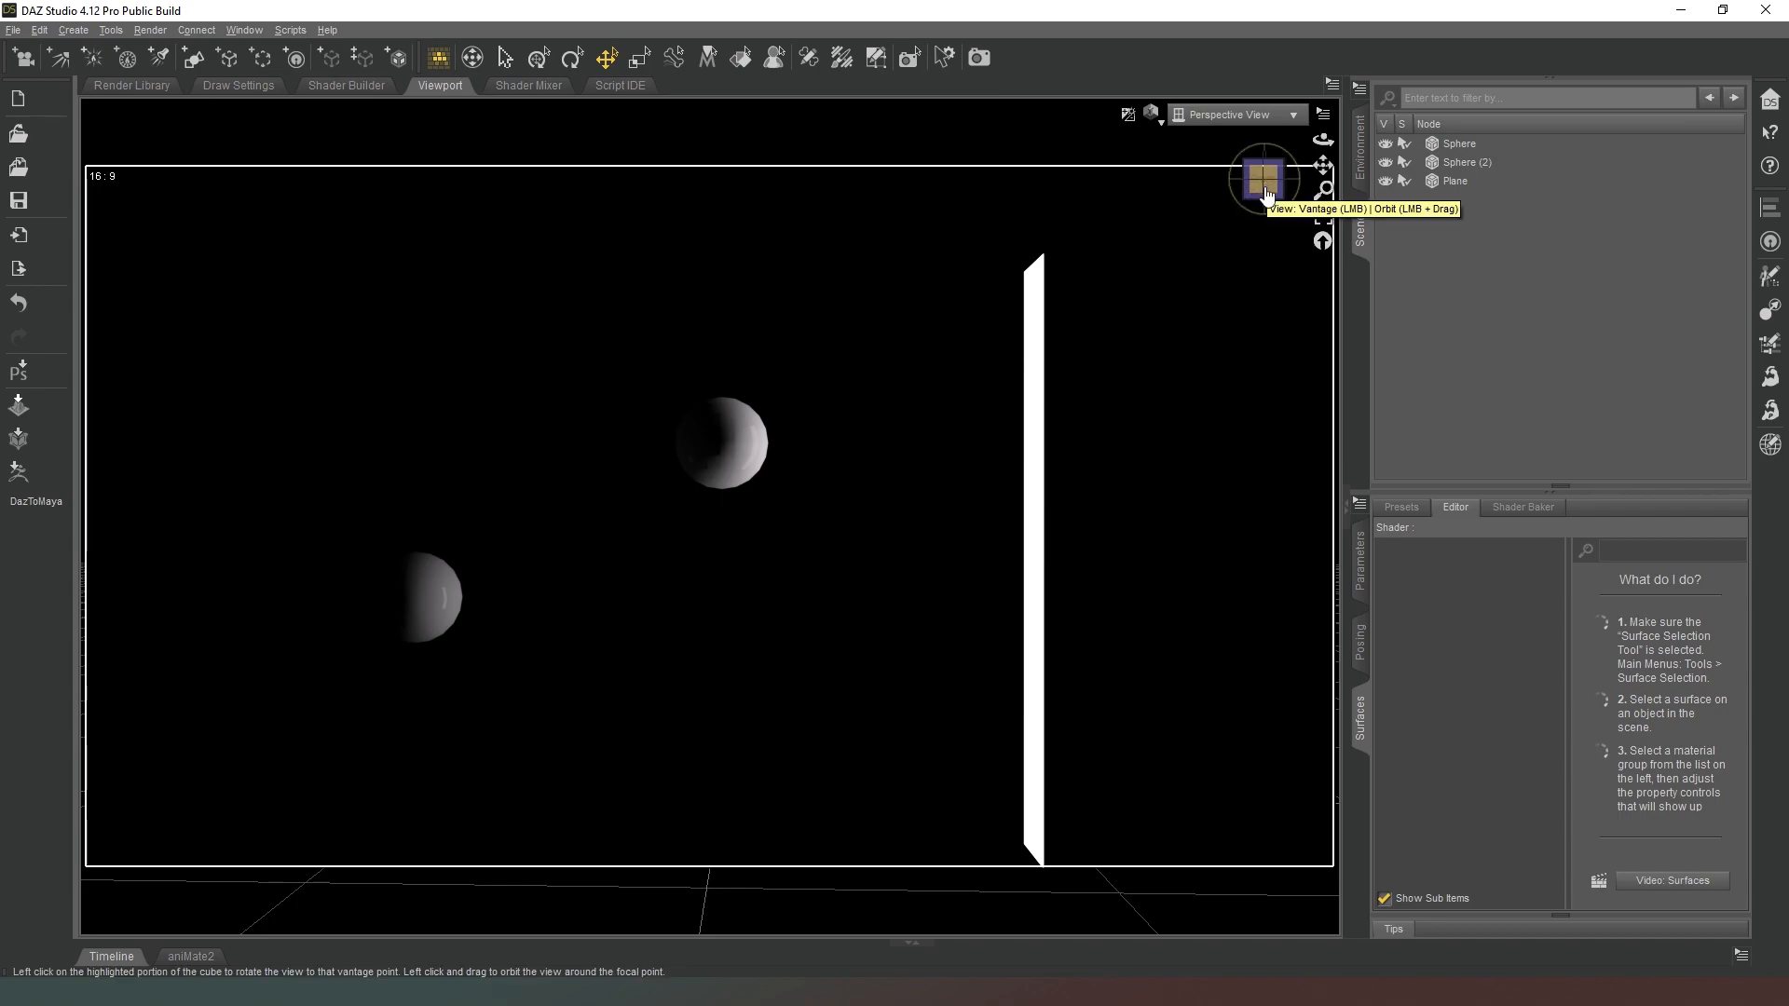
pyautogui.click(1470, 182)
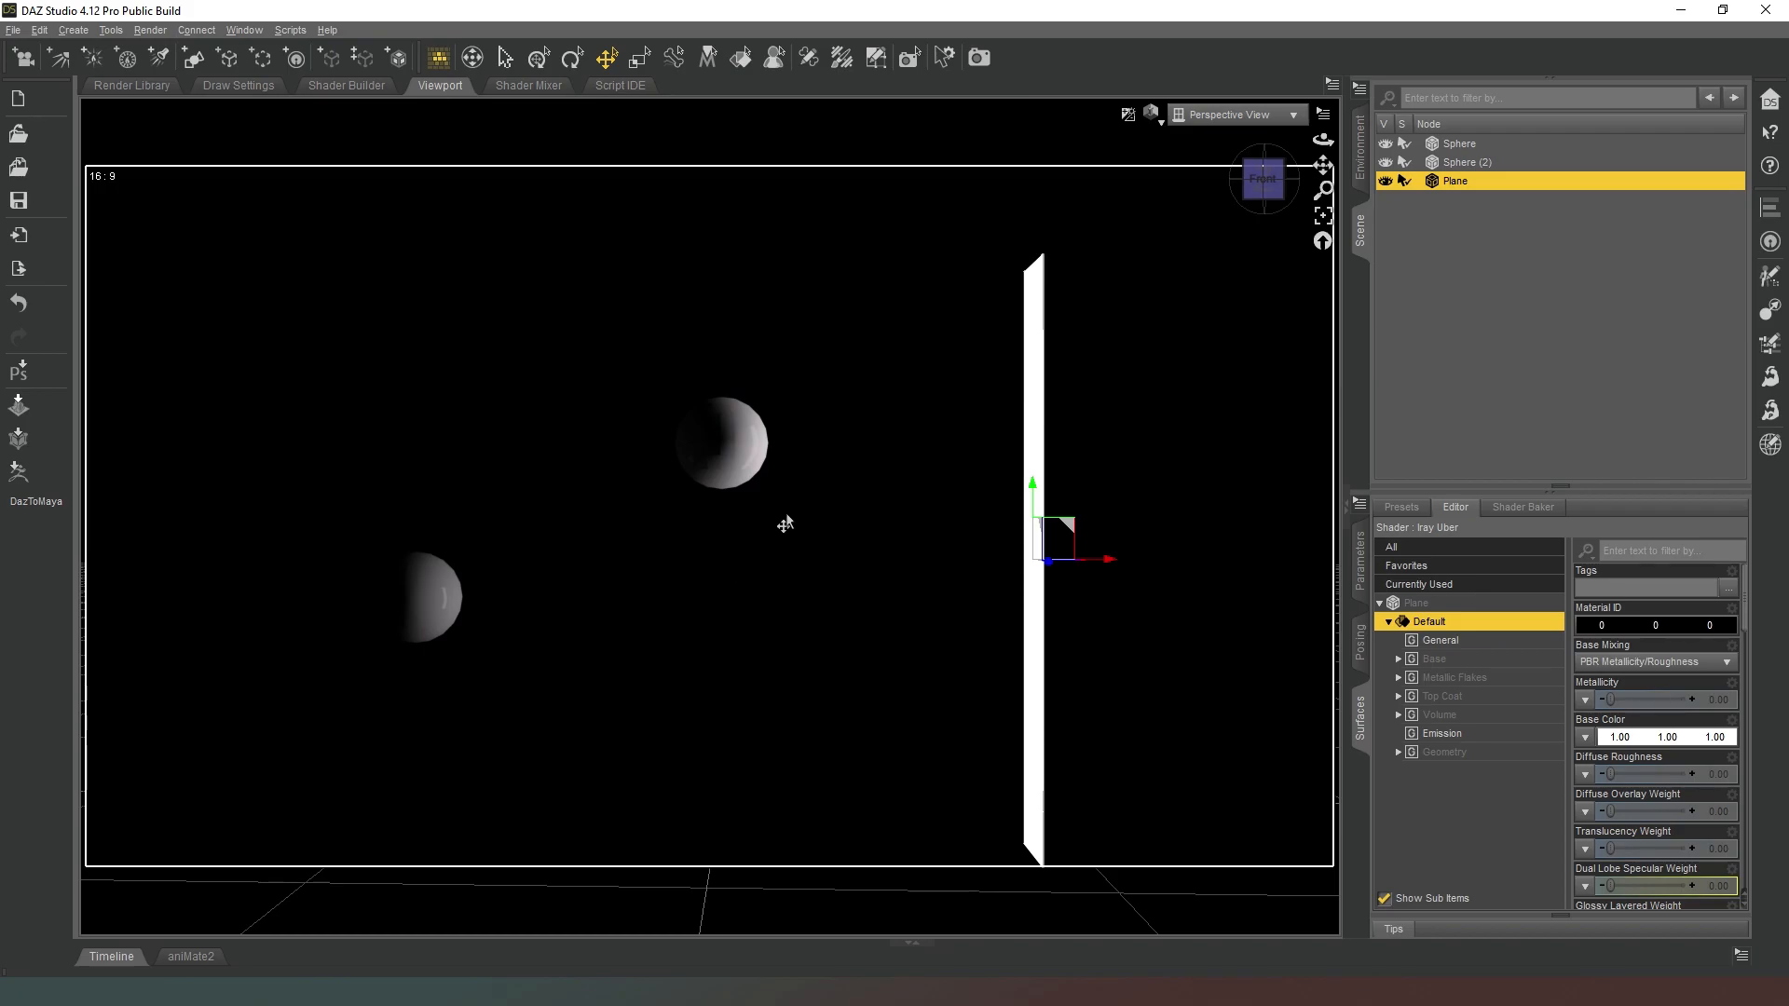
pyautogui.moveTo(1263, 177); pyautogui.dragTo(788, 494)
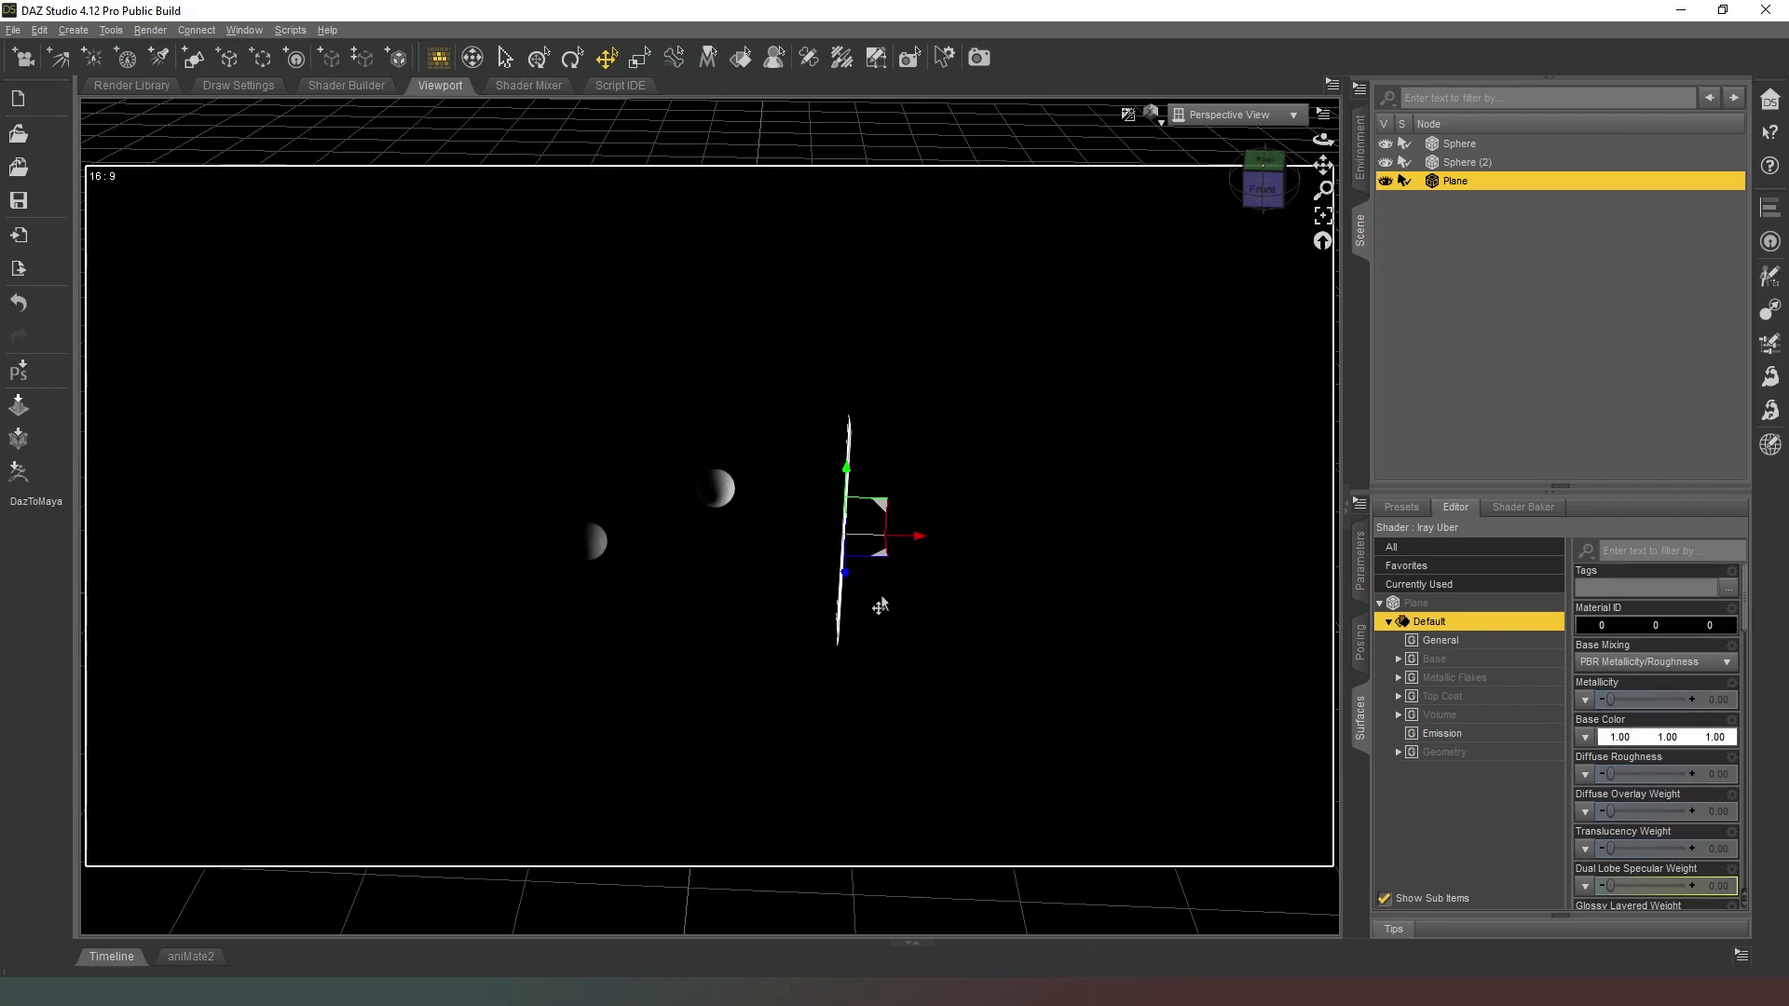
pyautogui.click(1361, 564)
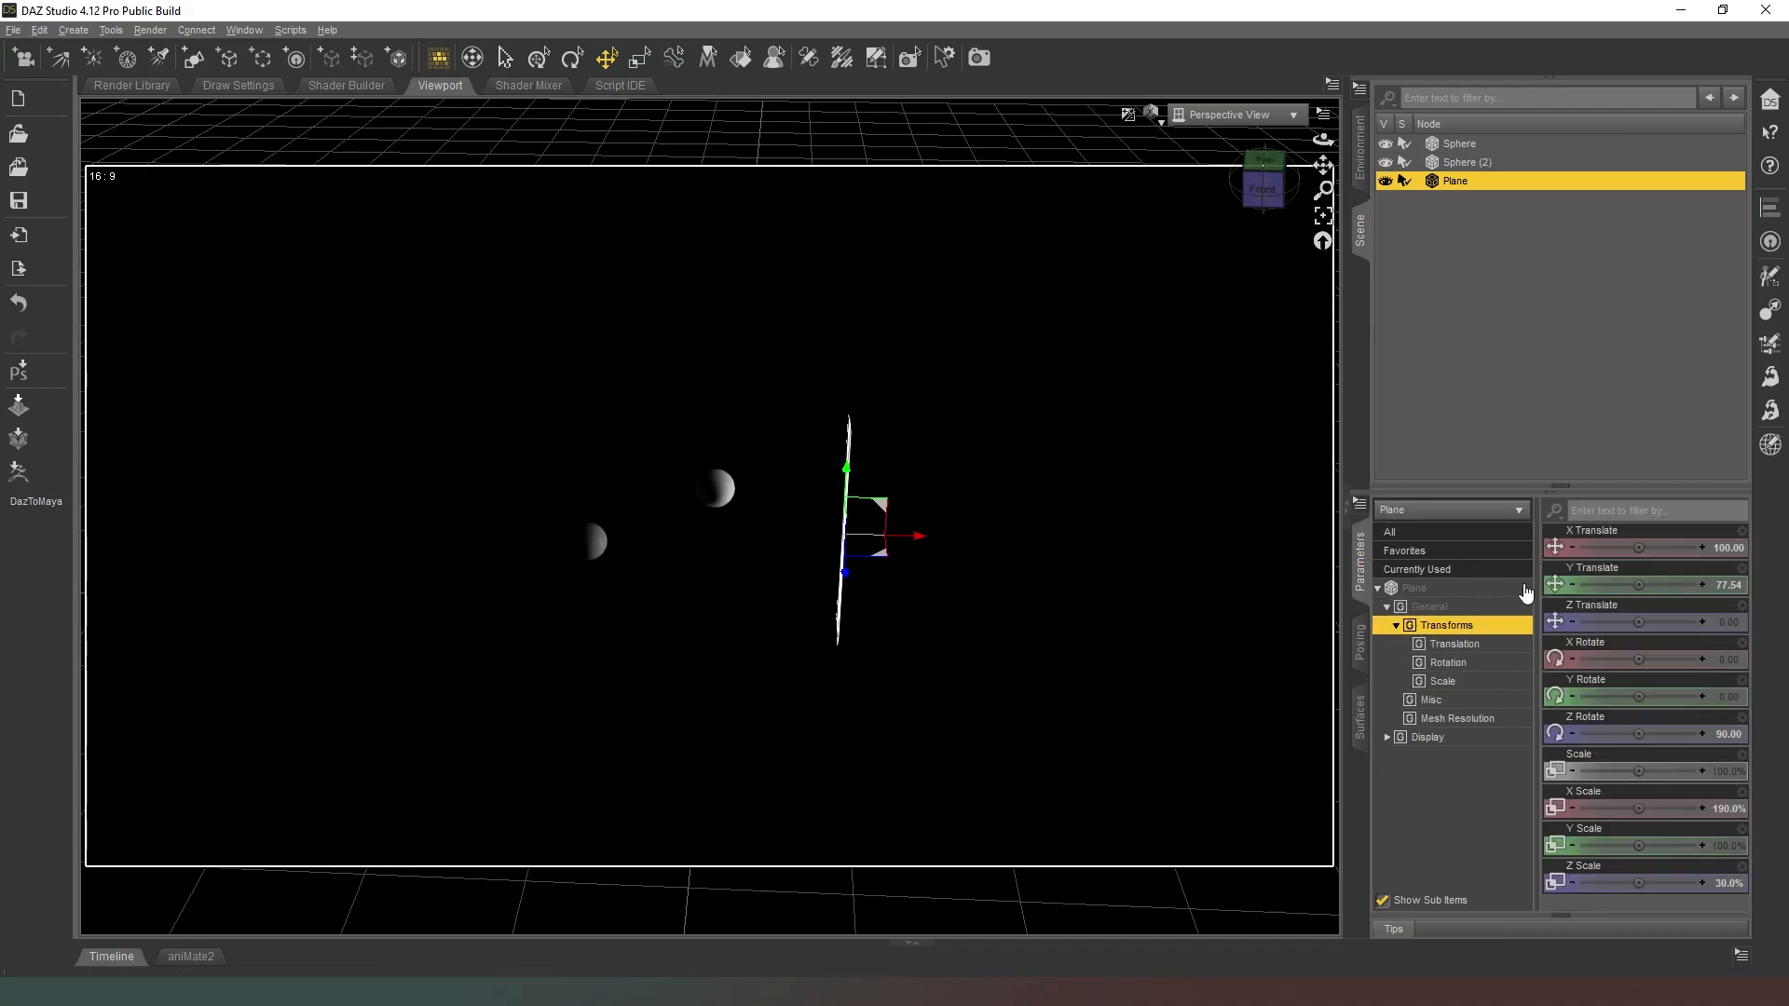
pyautogui.click(1725, 550)
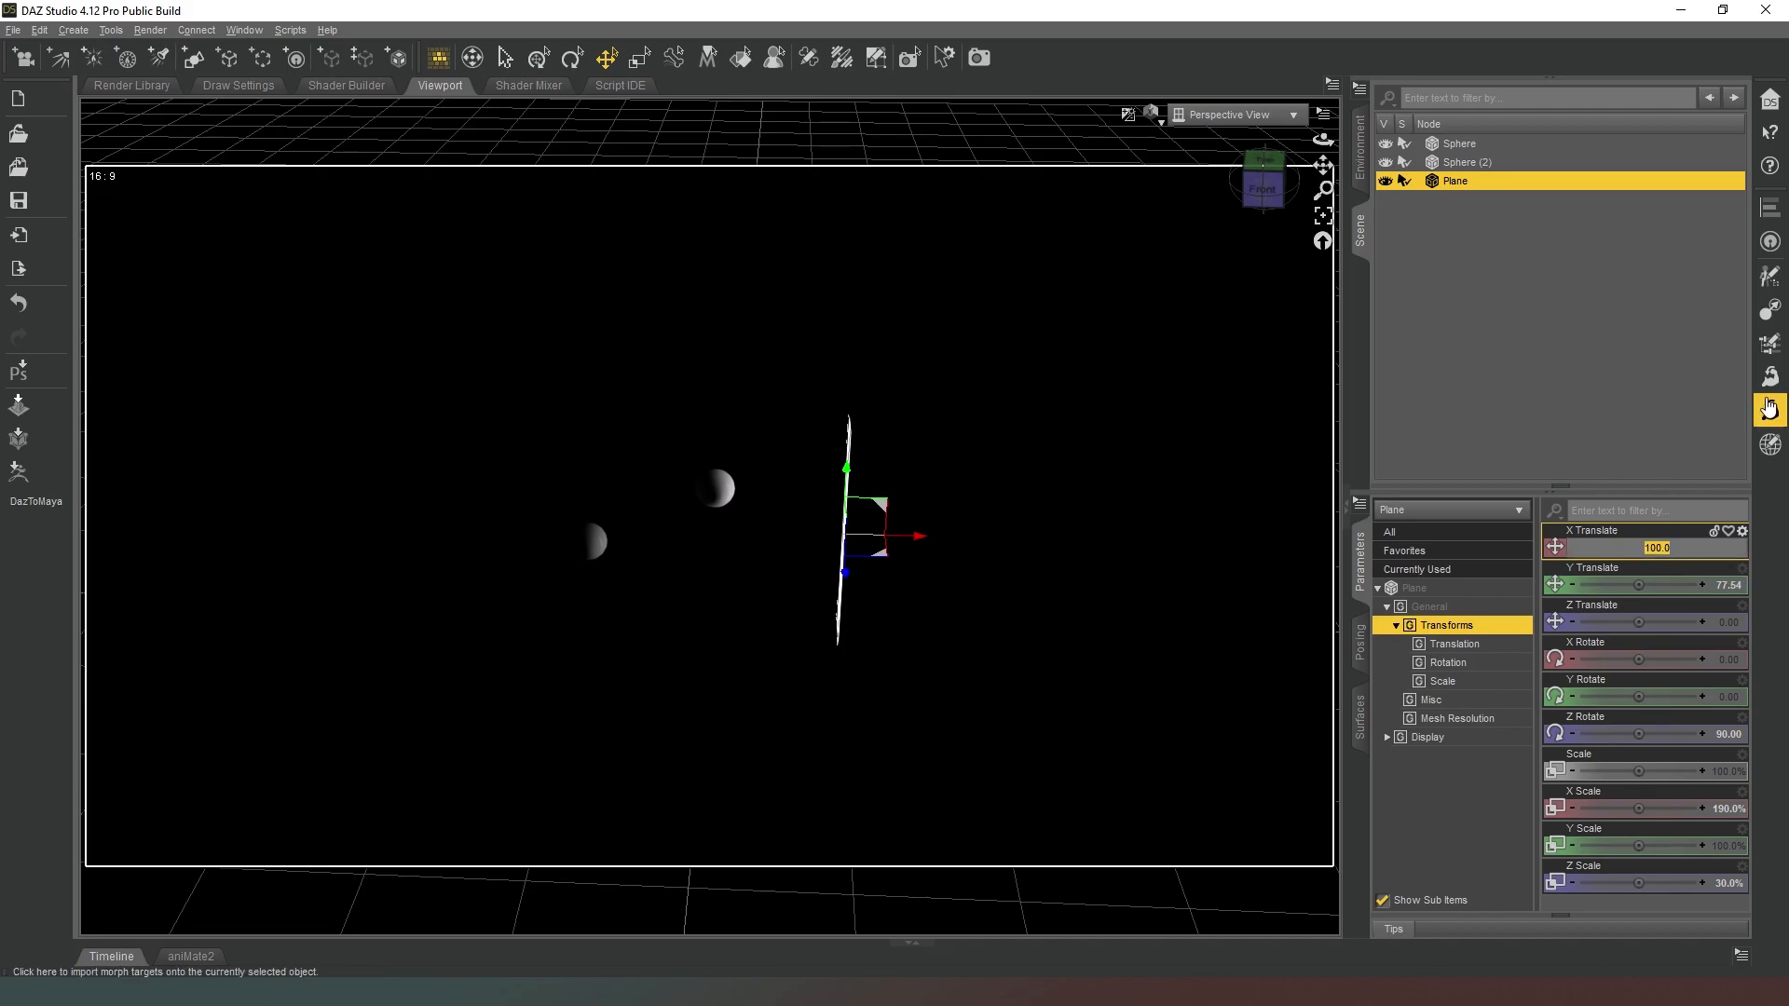
pyautogui.write('1000')
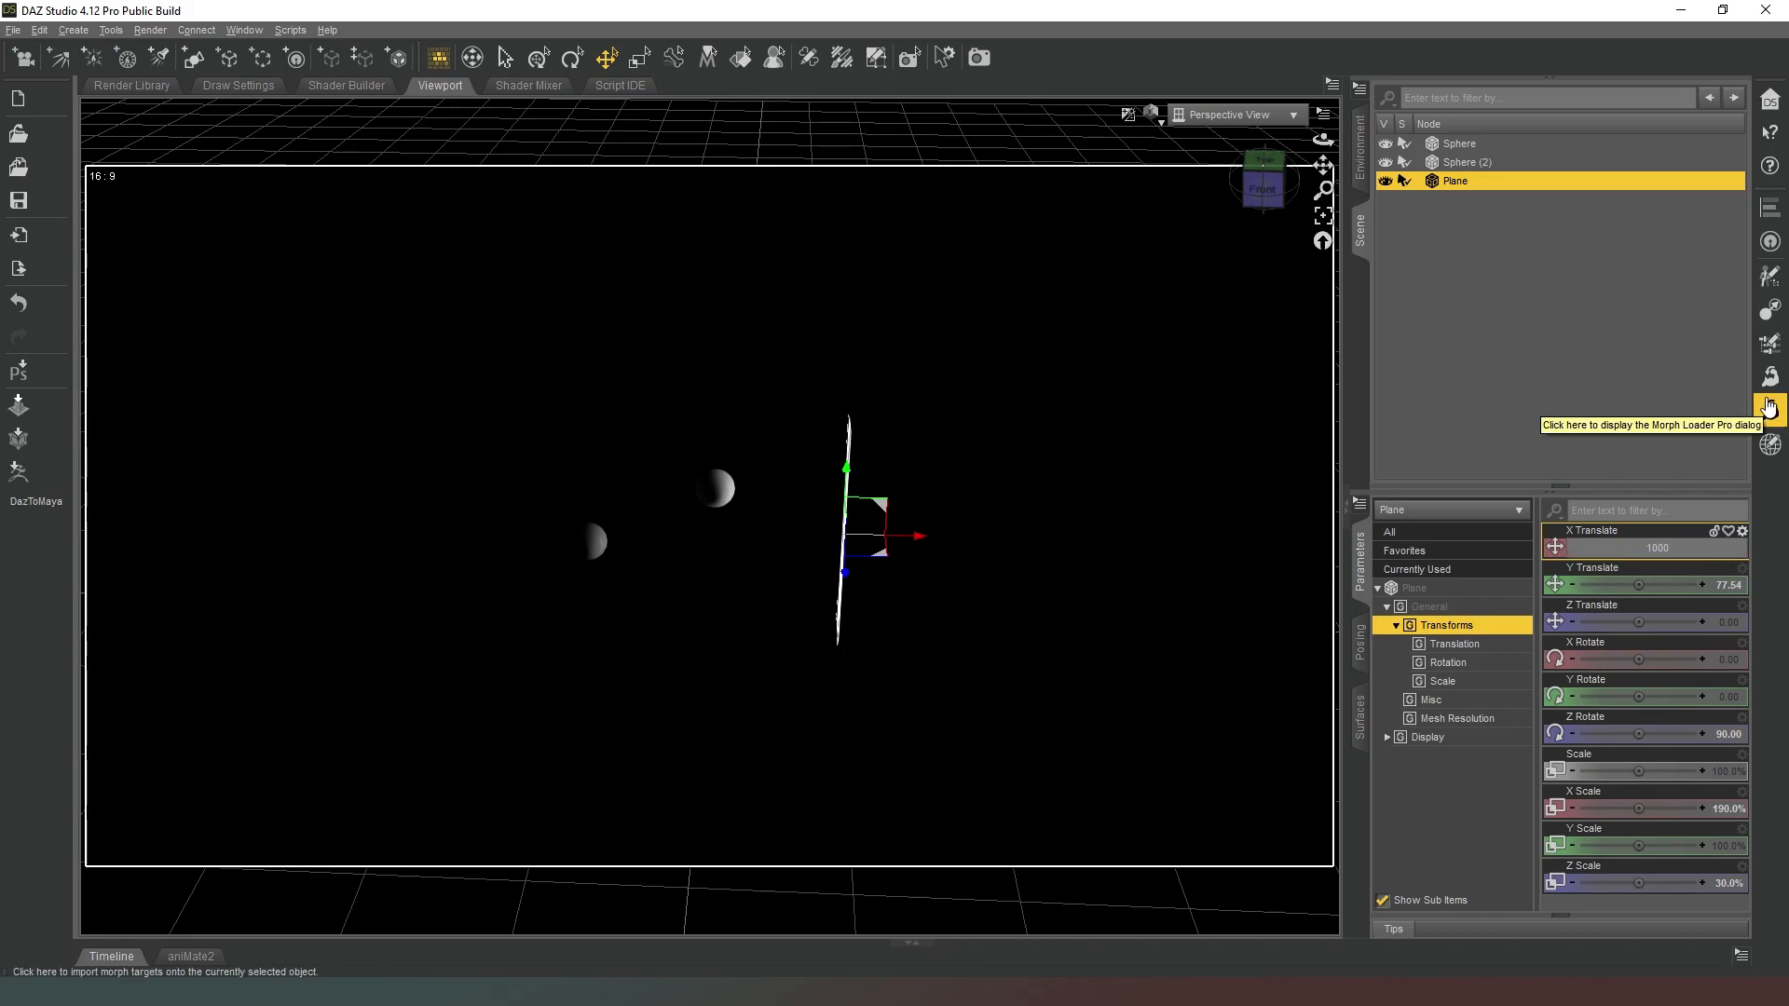
pyautogui.press('Return')
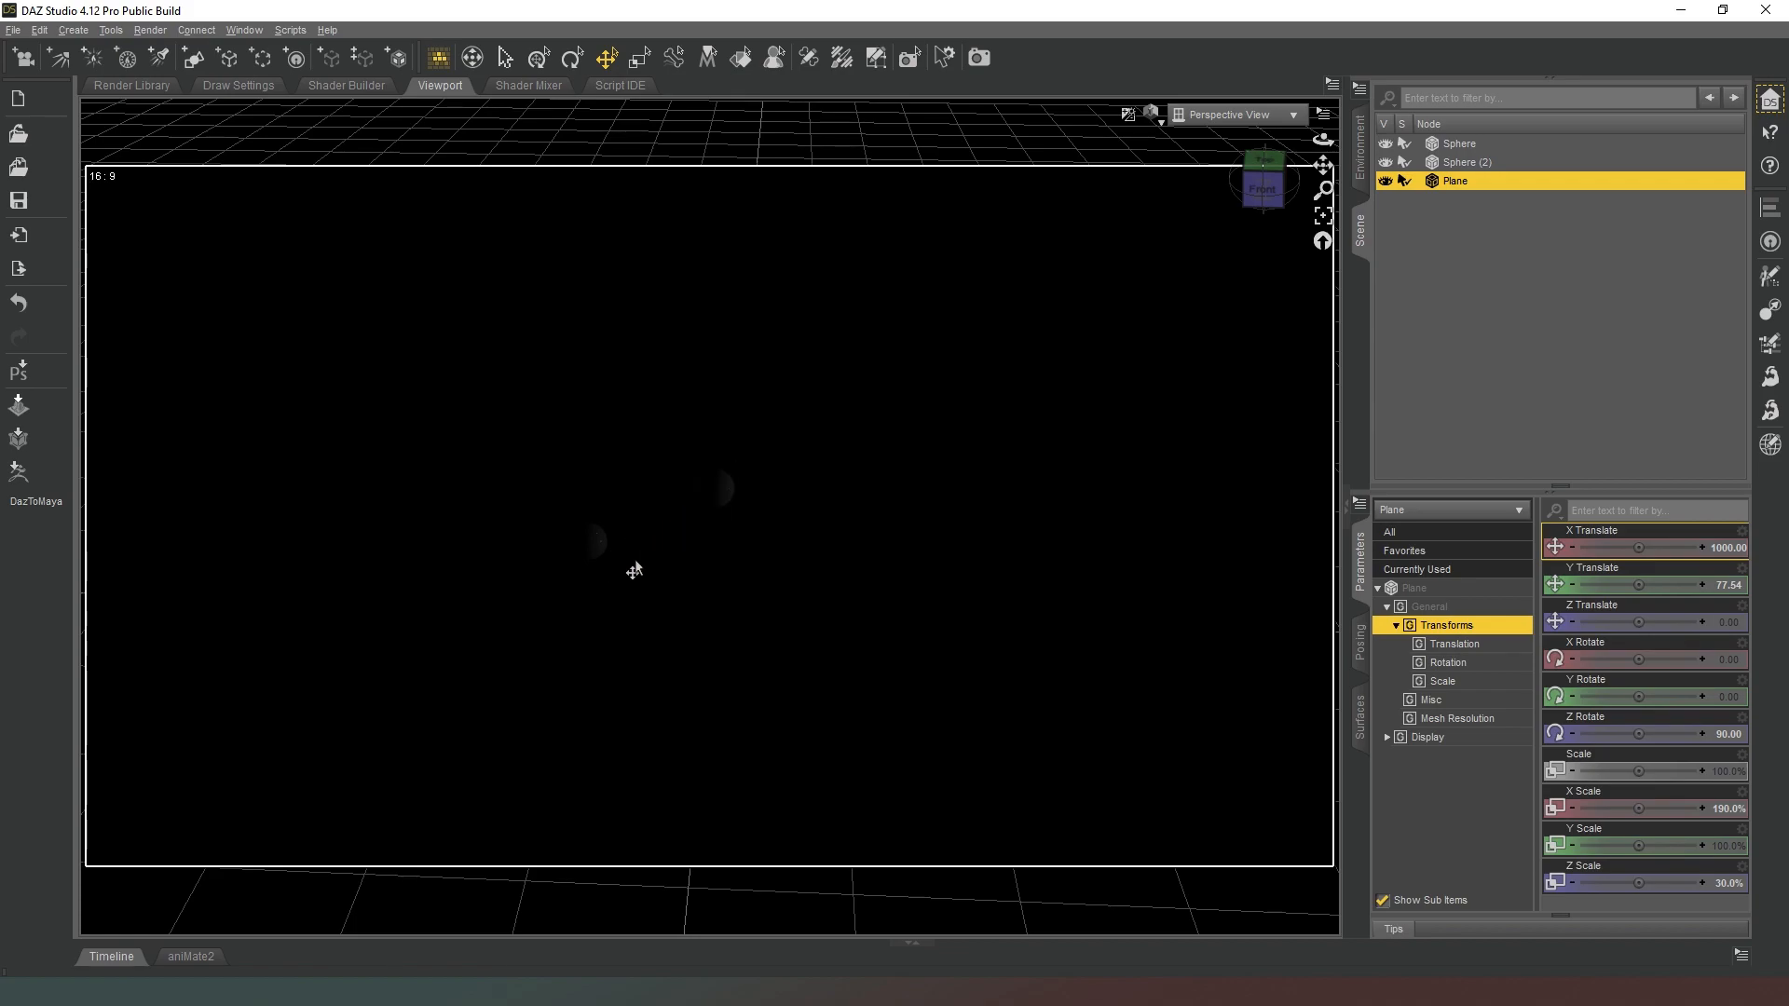
# Raise the emission luminance of the plane's surface to 2000 kcd/m^2
pyautogui.moveTo(1323, 165); pyautogui.dragTo(1189, 396)
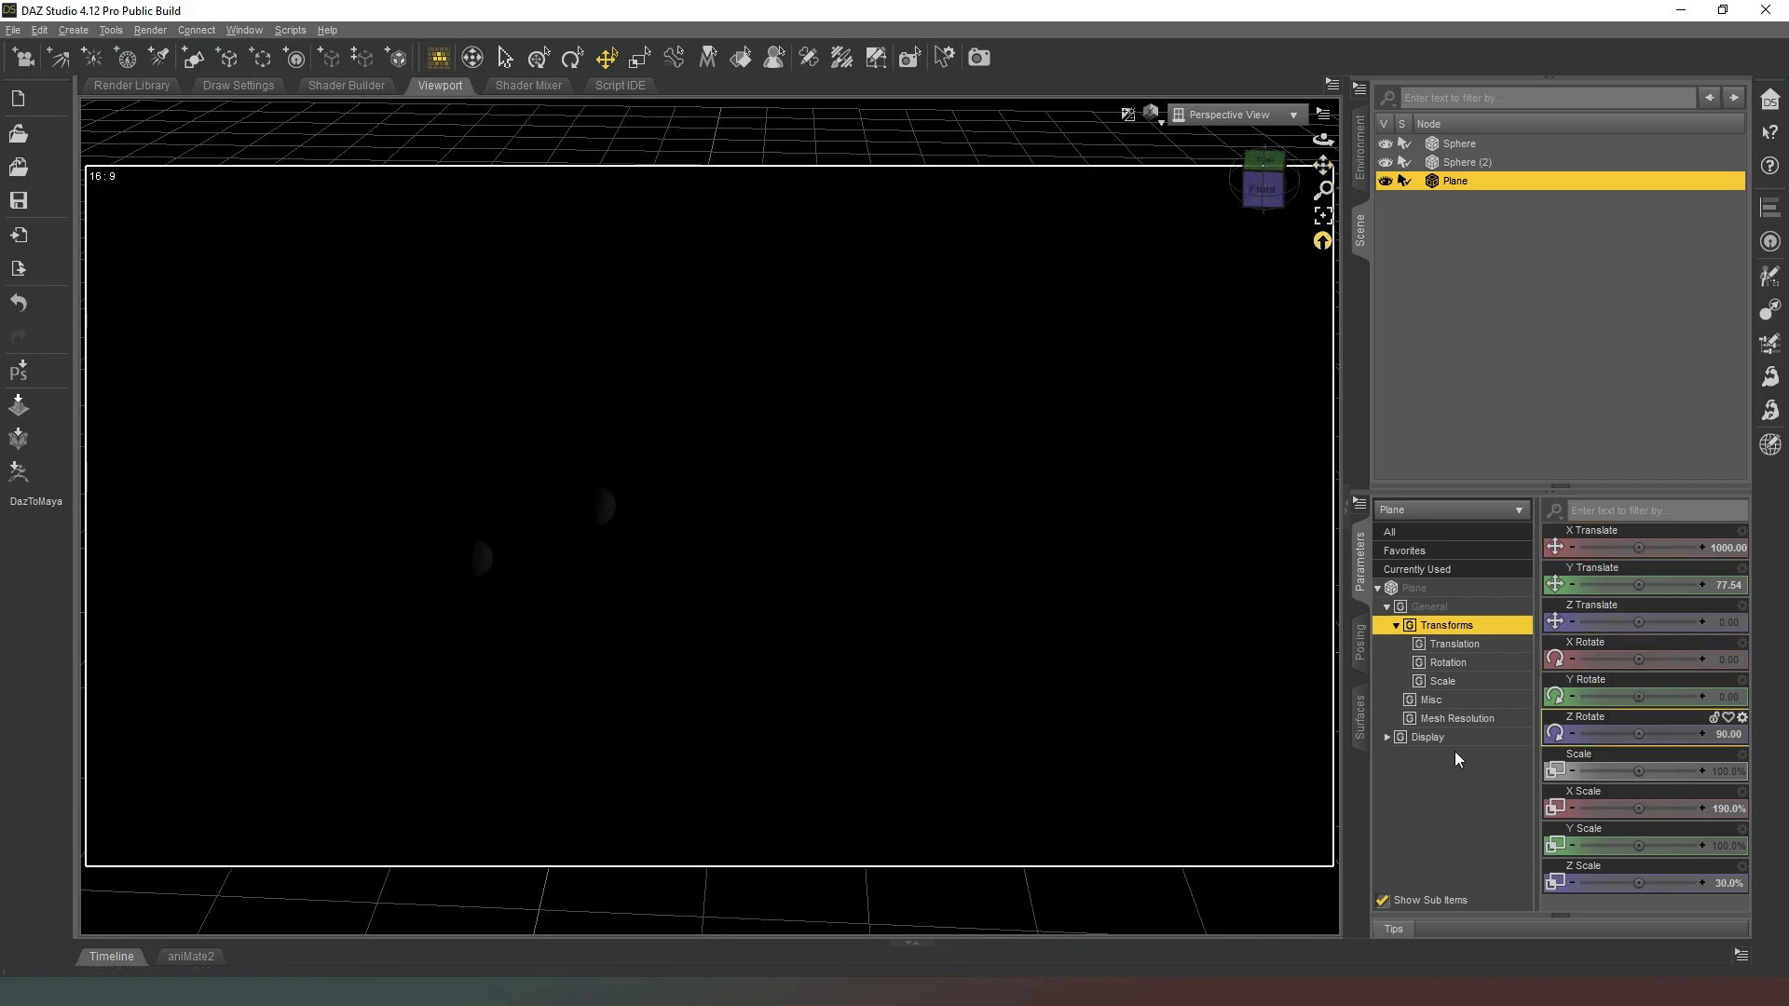
pyautogui.click(1359, 715)
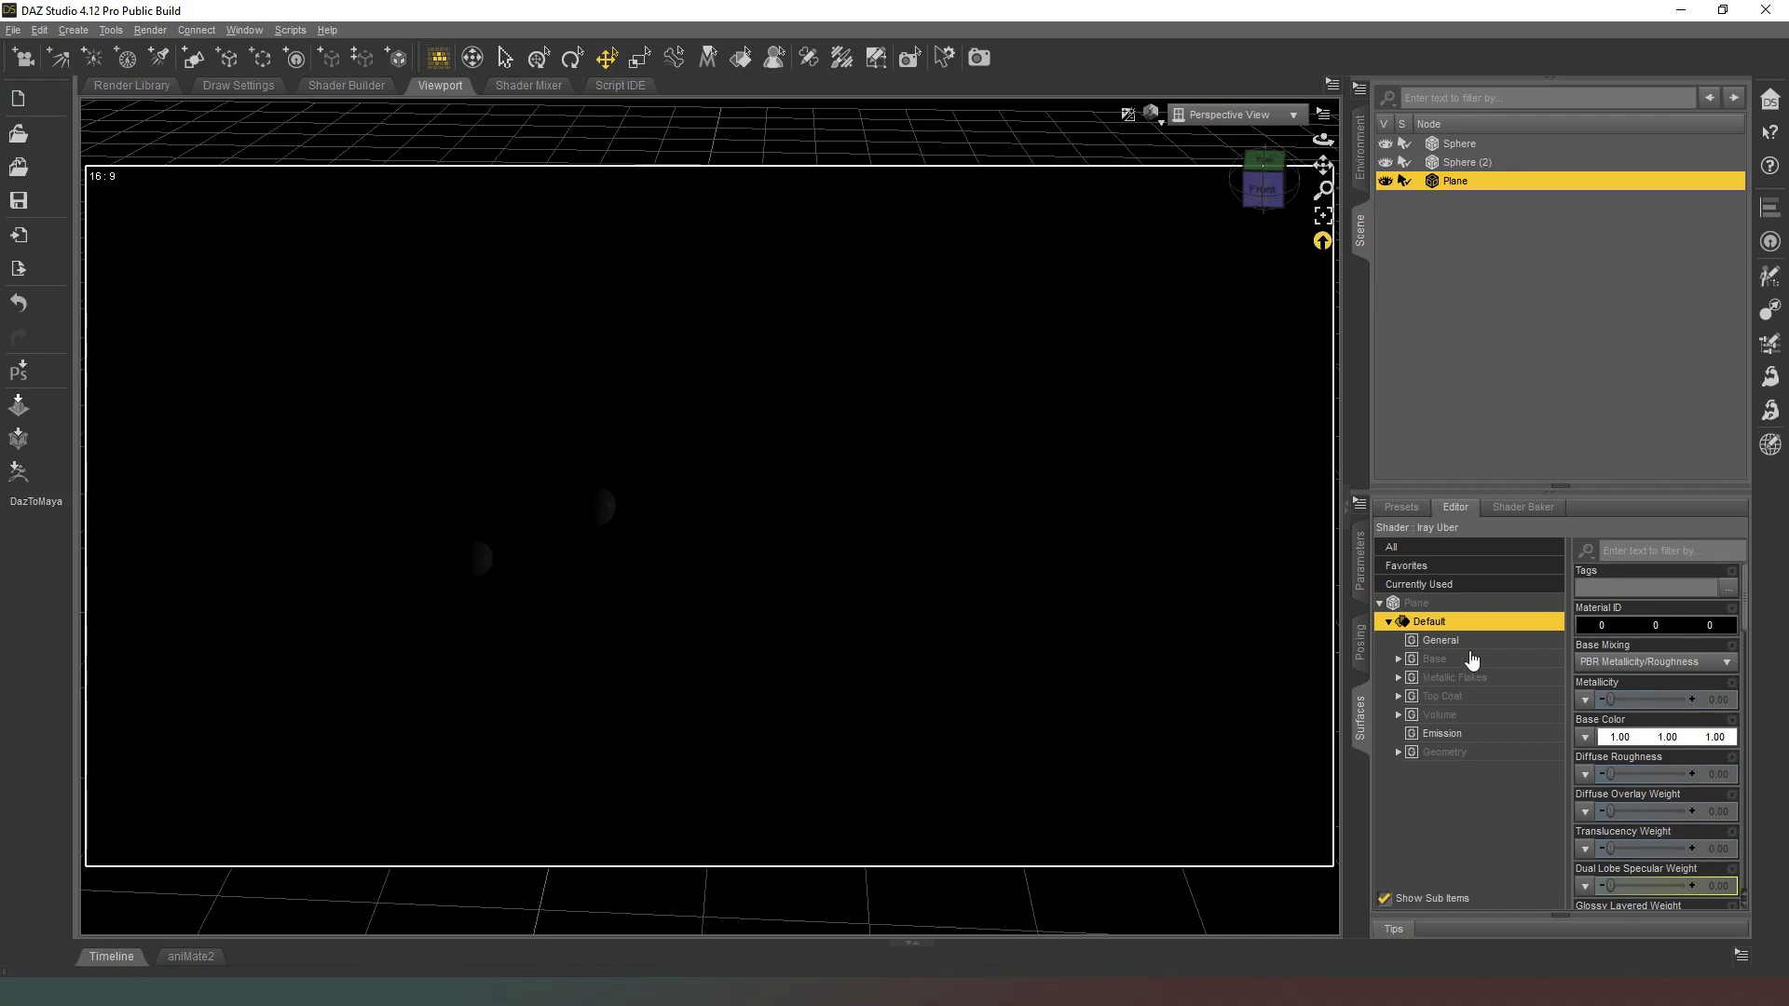
pyautogui.click(1456, 735)
pyautogui.click(1721, 737)
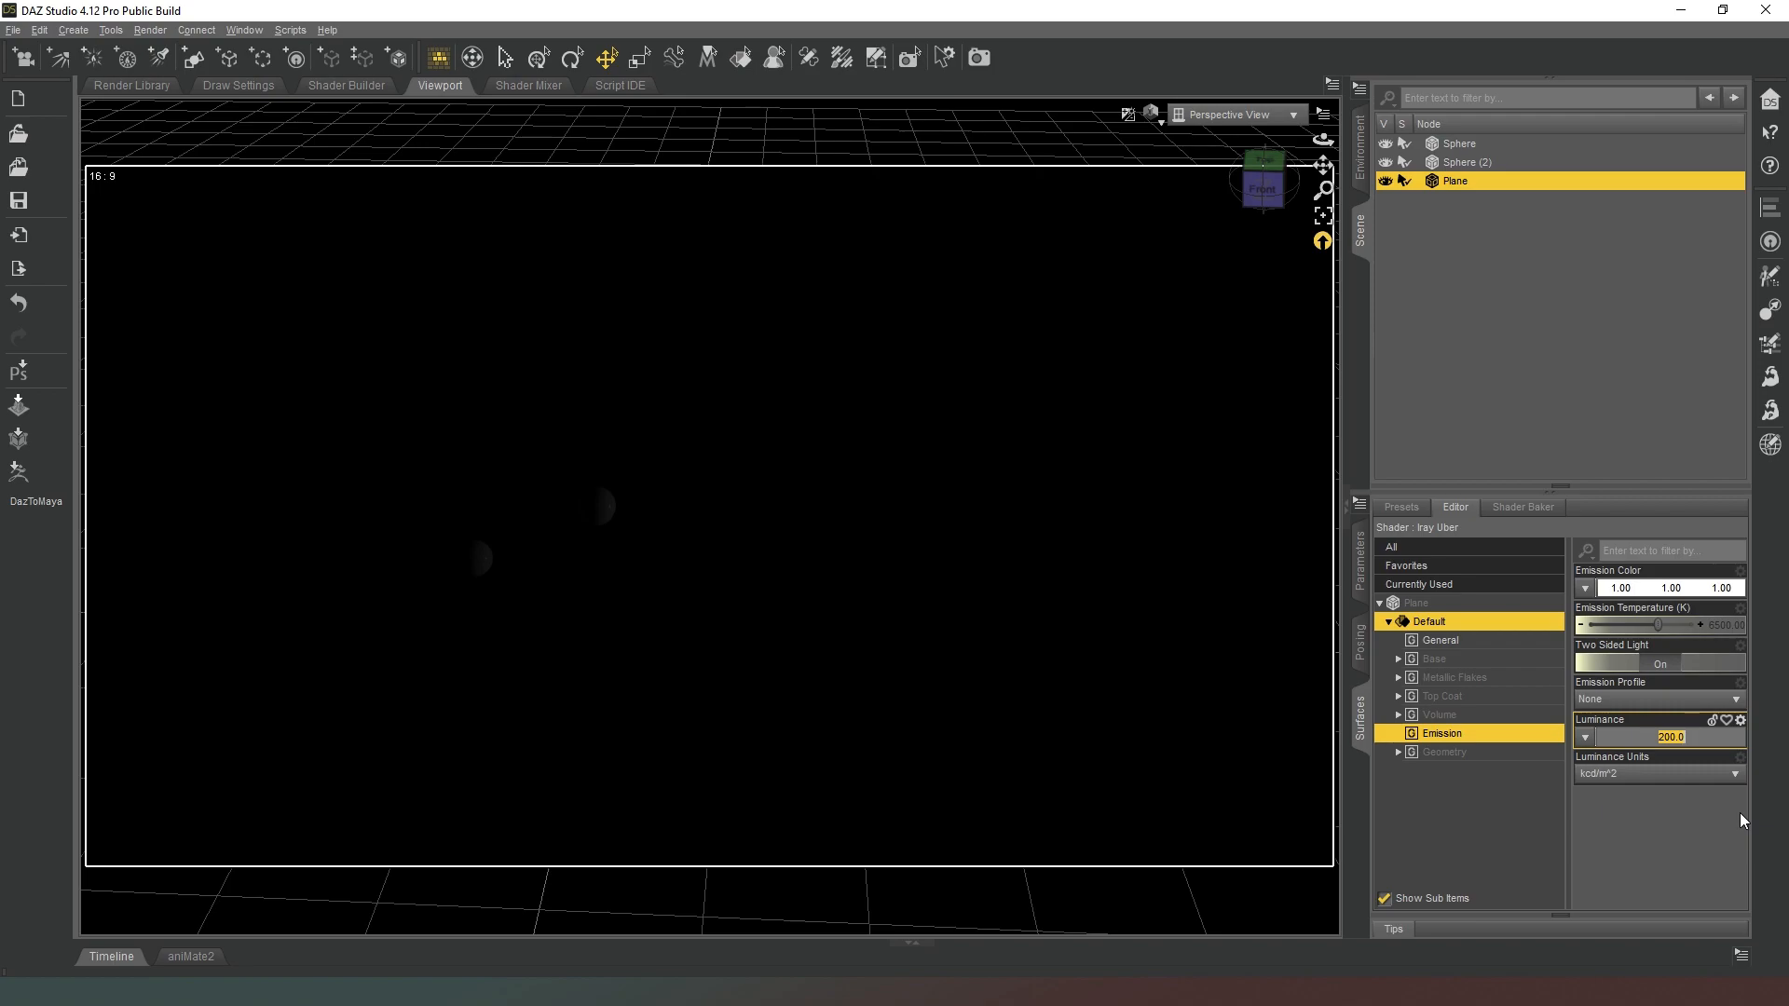
pyautogui.write('2000')
pyautogui.press('Return')
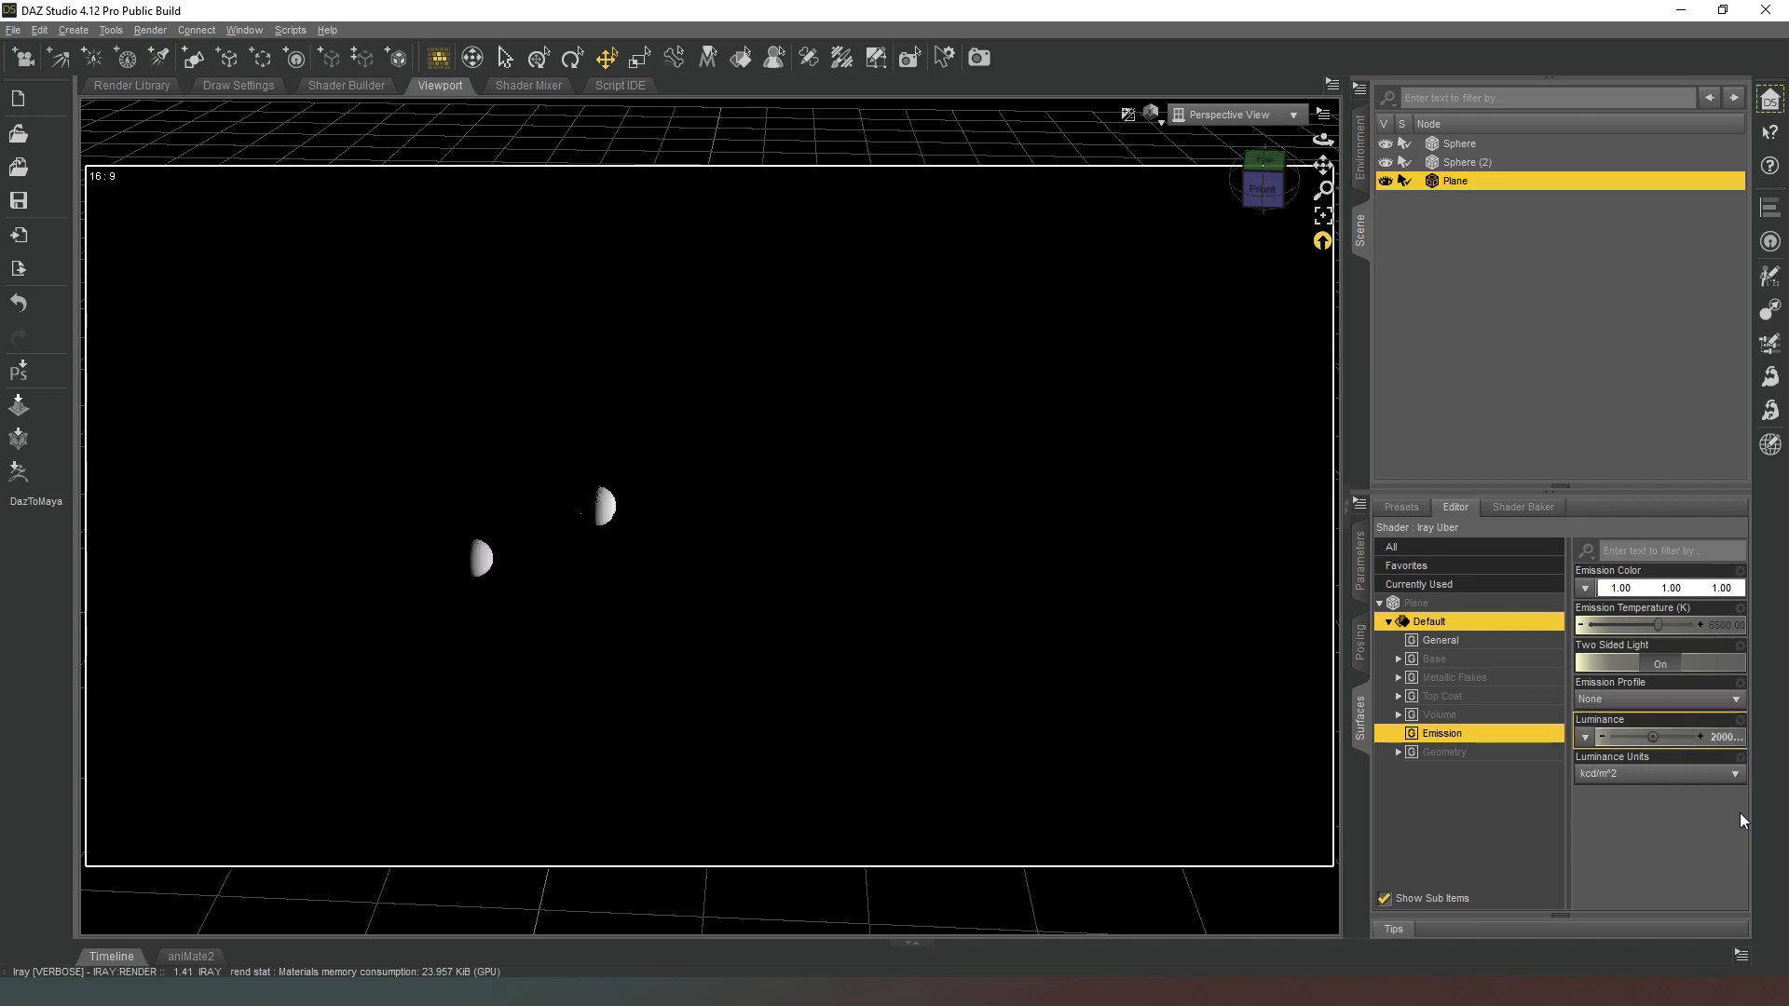
# Reduce the plane's emission luminance to 1000 kcd/m^2
pyautogui.keyDown('alt'); pyautogui.moveTo(1266, 260); pyautogui.dragTo(1162, 224); pyautogui.keyUp('alt')
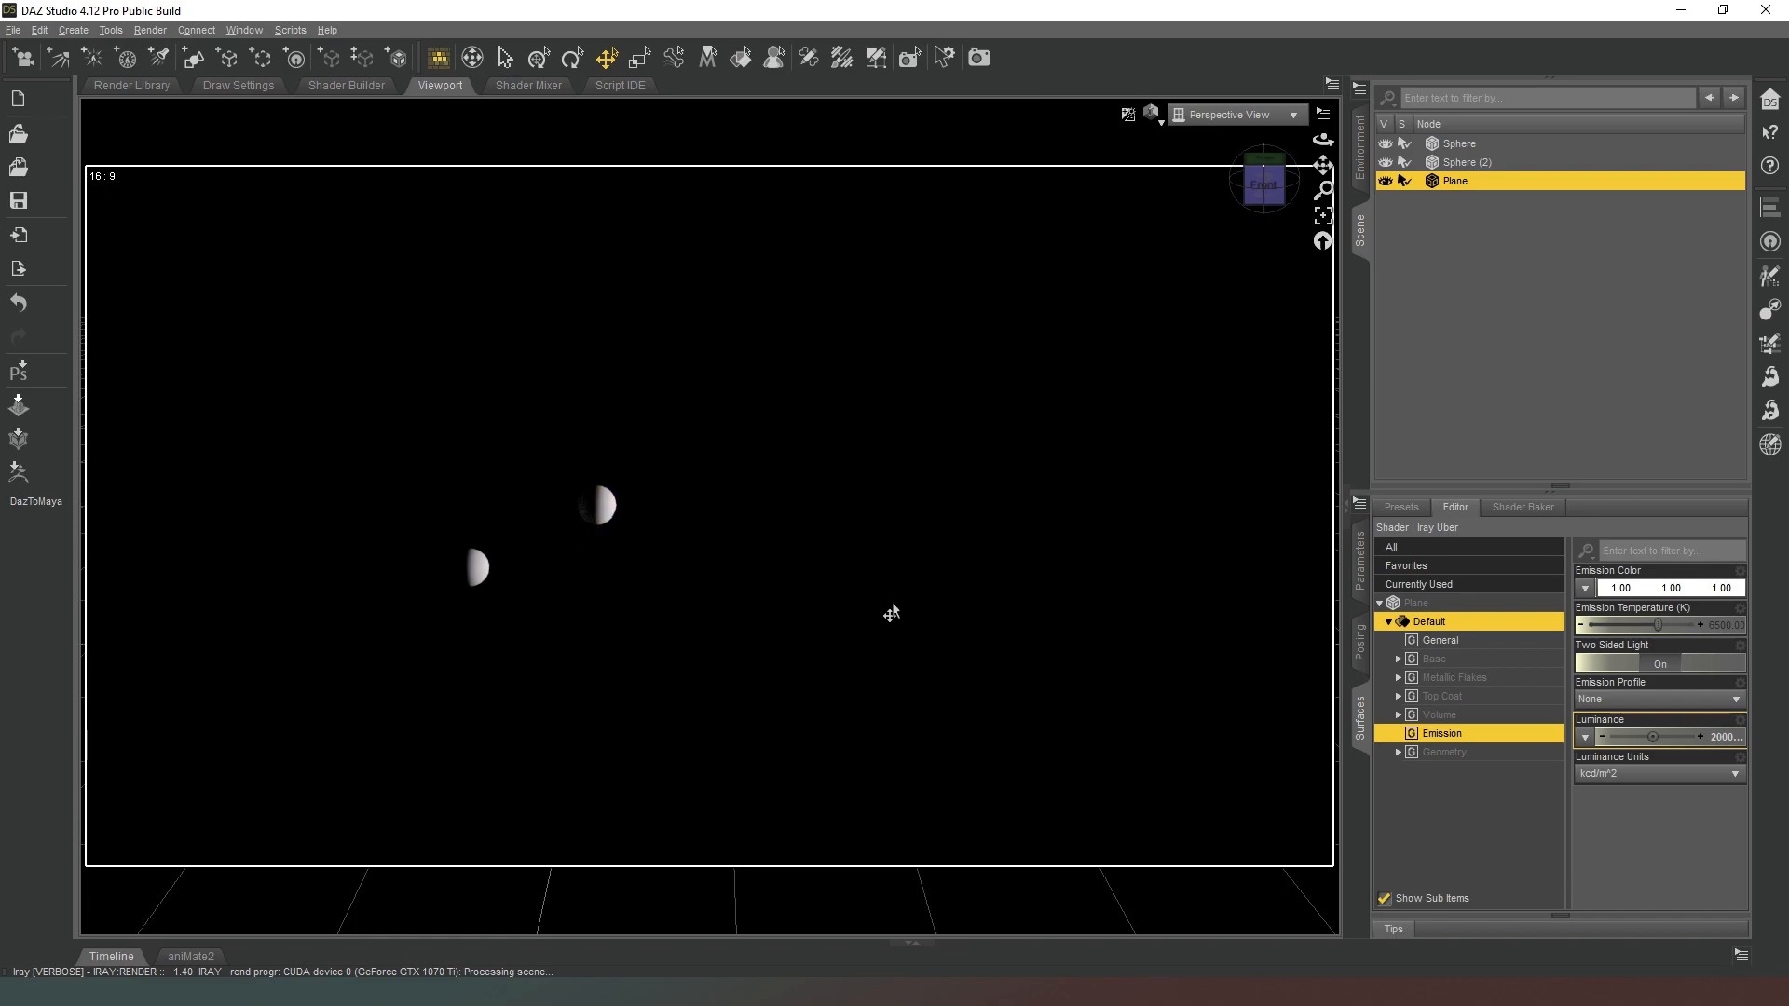
pyautogui.click(1725, 738)
pyautogui.write('1000')
pyautogui.press('Return')
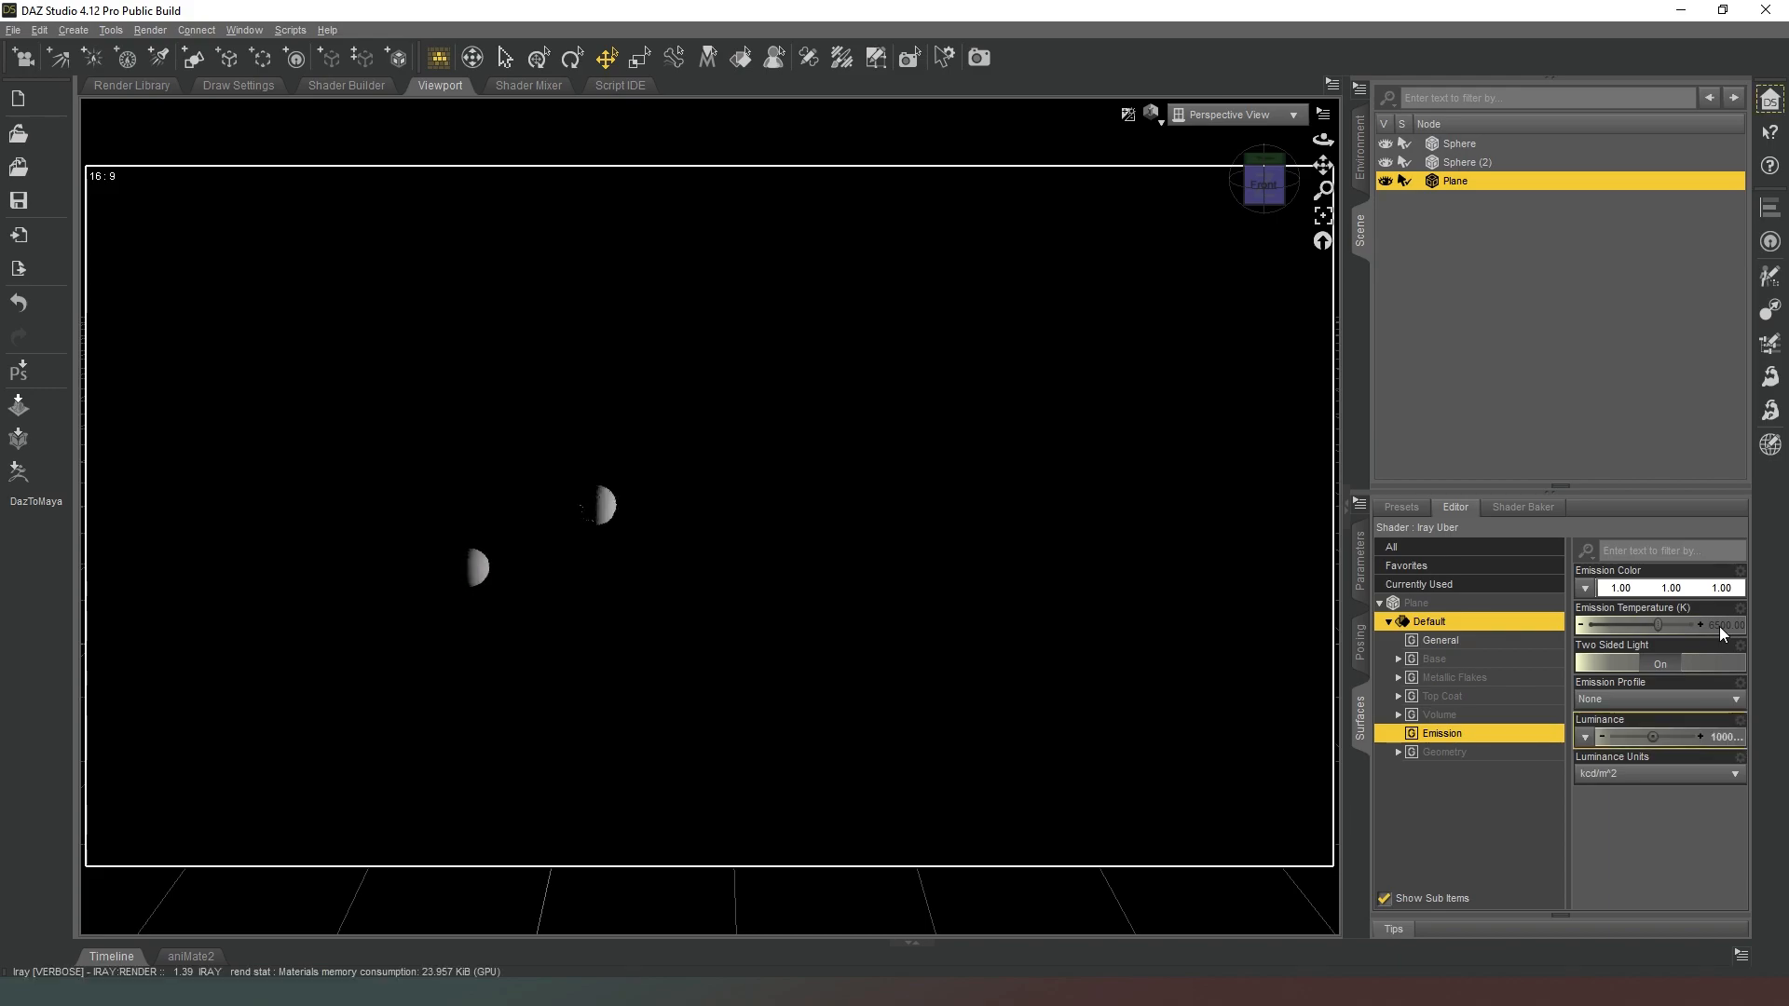
# Examine how the distant, small plane lights both spheres, comparing the shadow edges up close and from the front and right sides
pyautogui.moveTo(1259, 143); pyautogui.dragTo(1261, 388)
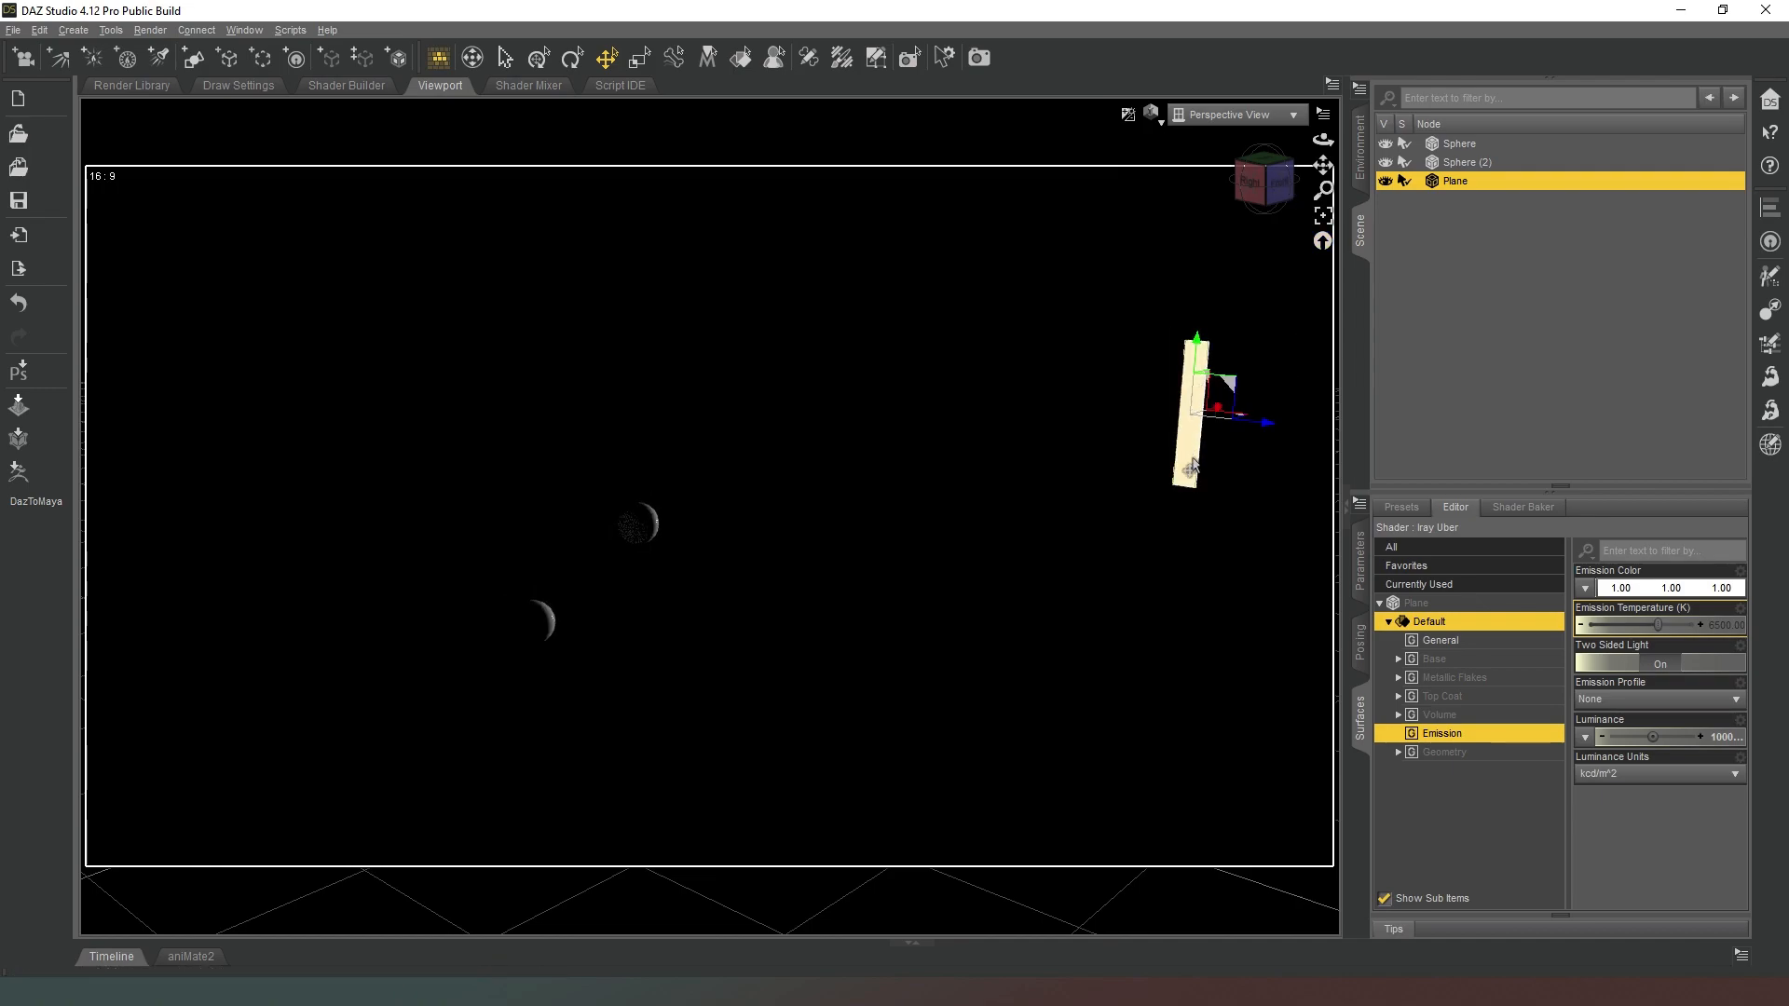
pyautogui.moveTo(1270, 204); pyautogui.dragTo(1118, 288)
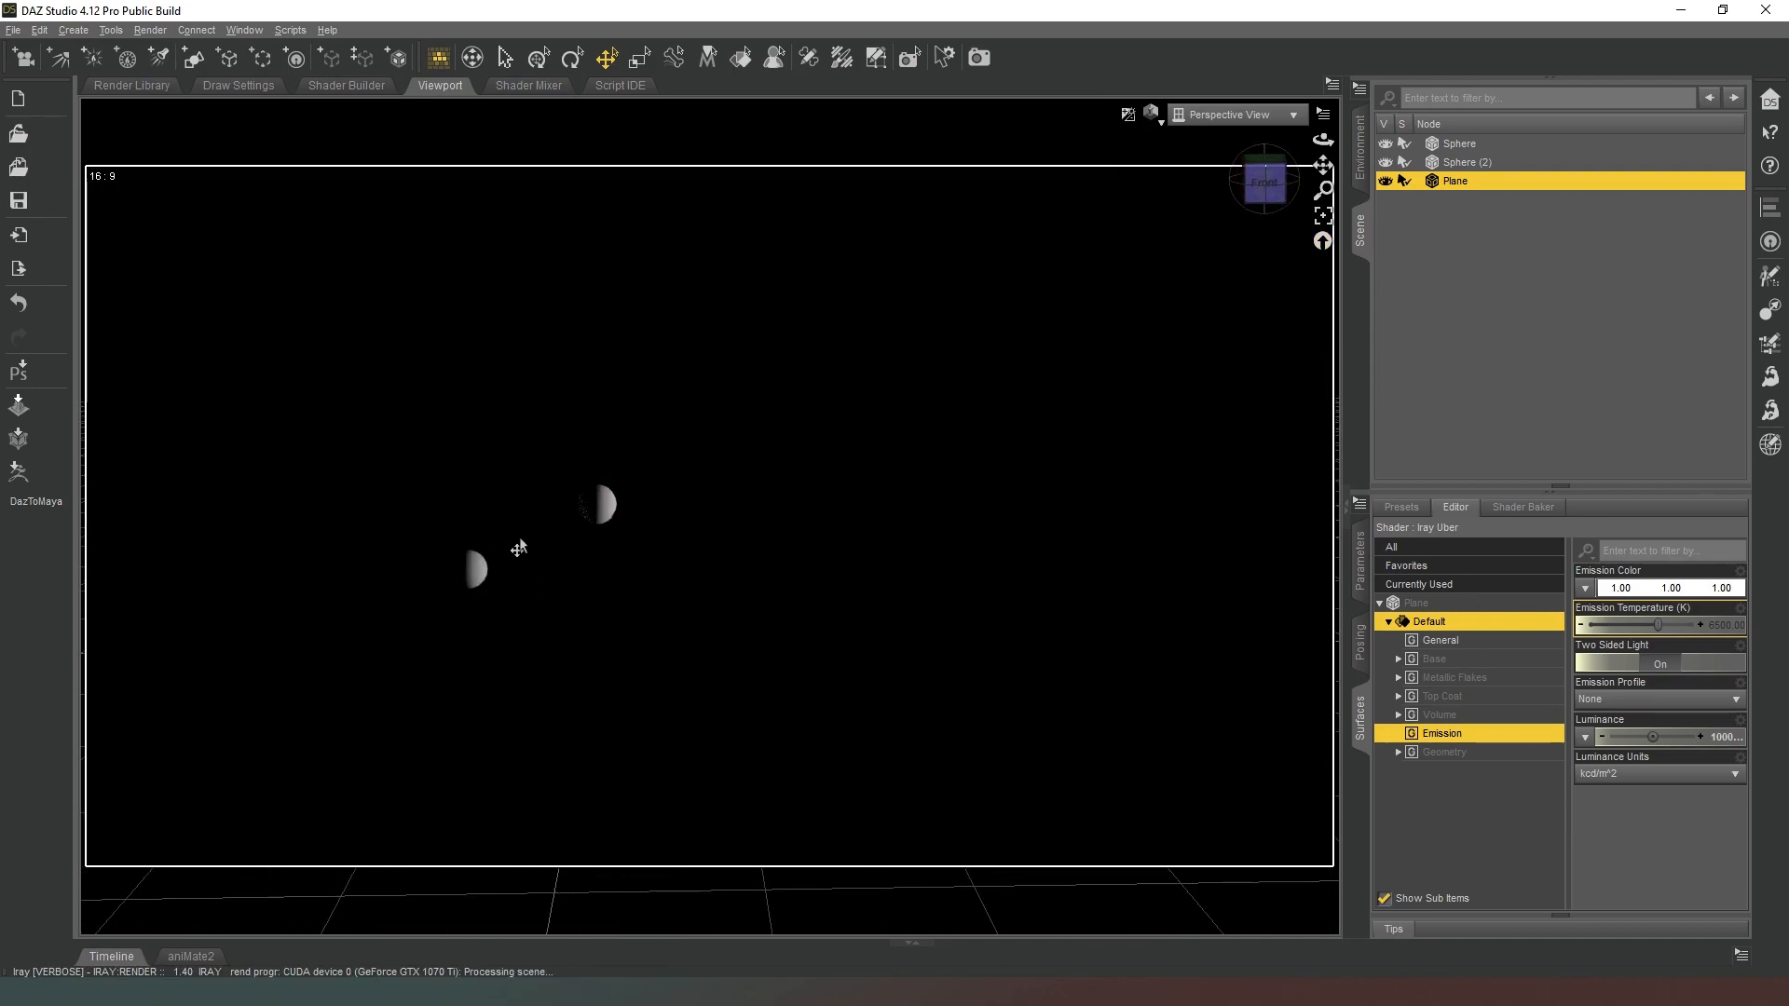
pyautogui.scroll(2, 822, 629)
pyautogui.moveTo(820, 629); pyautogui.dragTo(794, 642, button='middle')
pyautogui.scroll(5, 803, 634)
pyautogui.scroll(4, 793, 645)
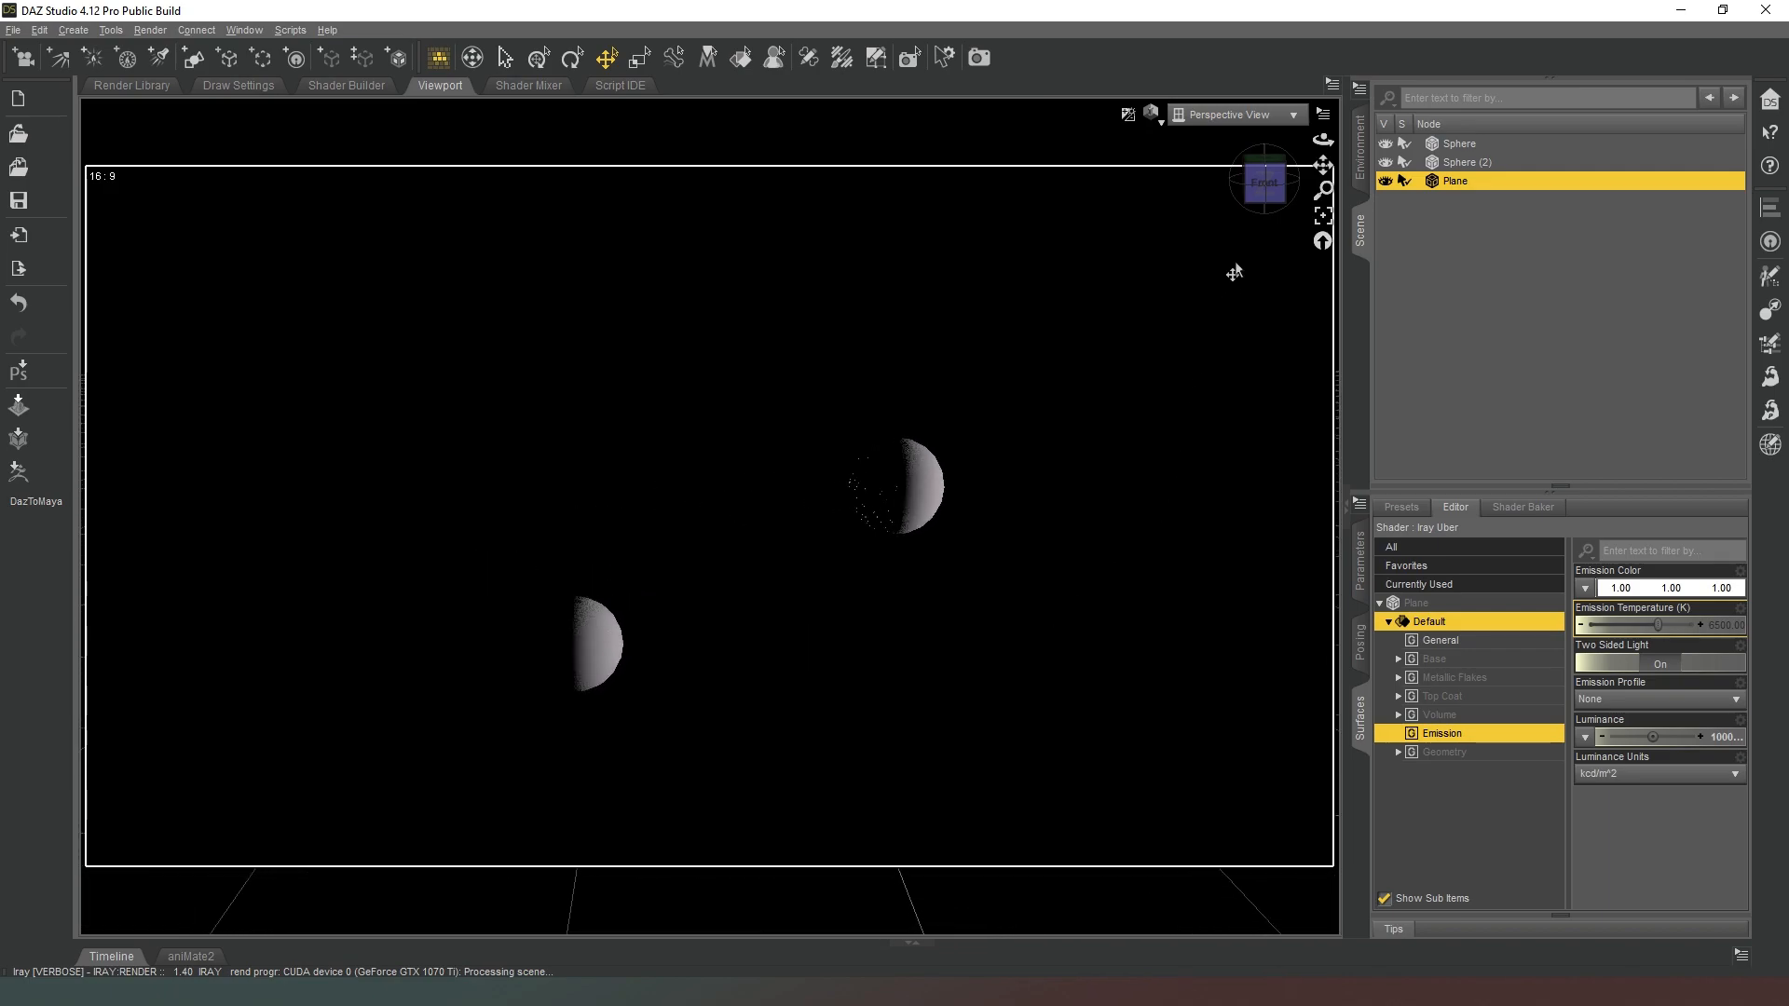
pyautogui.moveTo(1293, 278); pyautogui.dragTo(1287, 262)
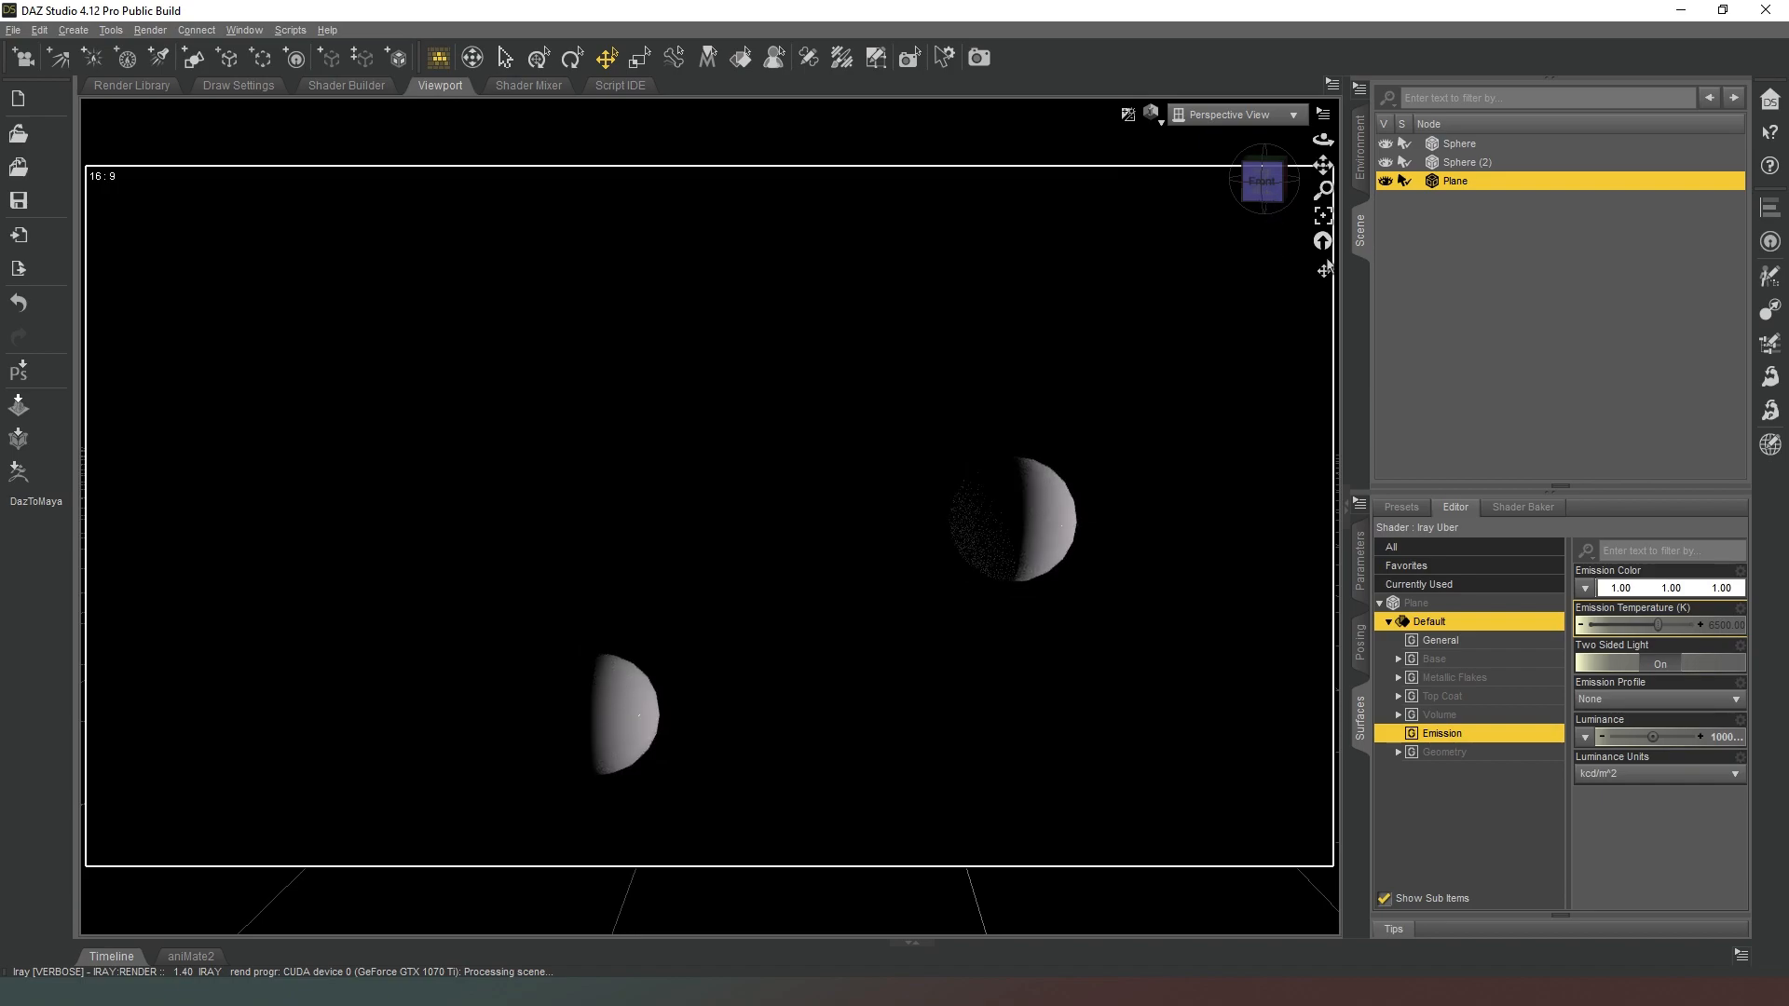
pyautogui.moveTo(1329, 270); pyautogui.dragTo(1329, 239, button='middle')
pyautogui.moveTo(1323, 166); pyautogui.dragTo(1295, 403)
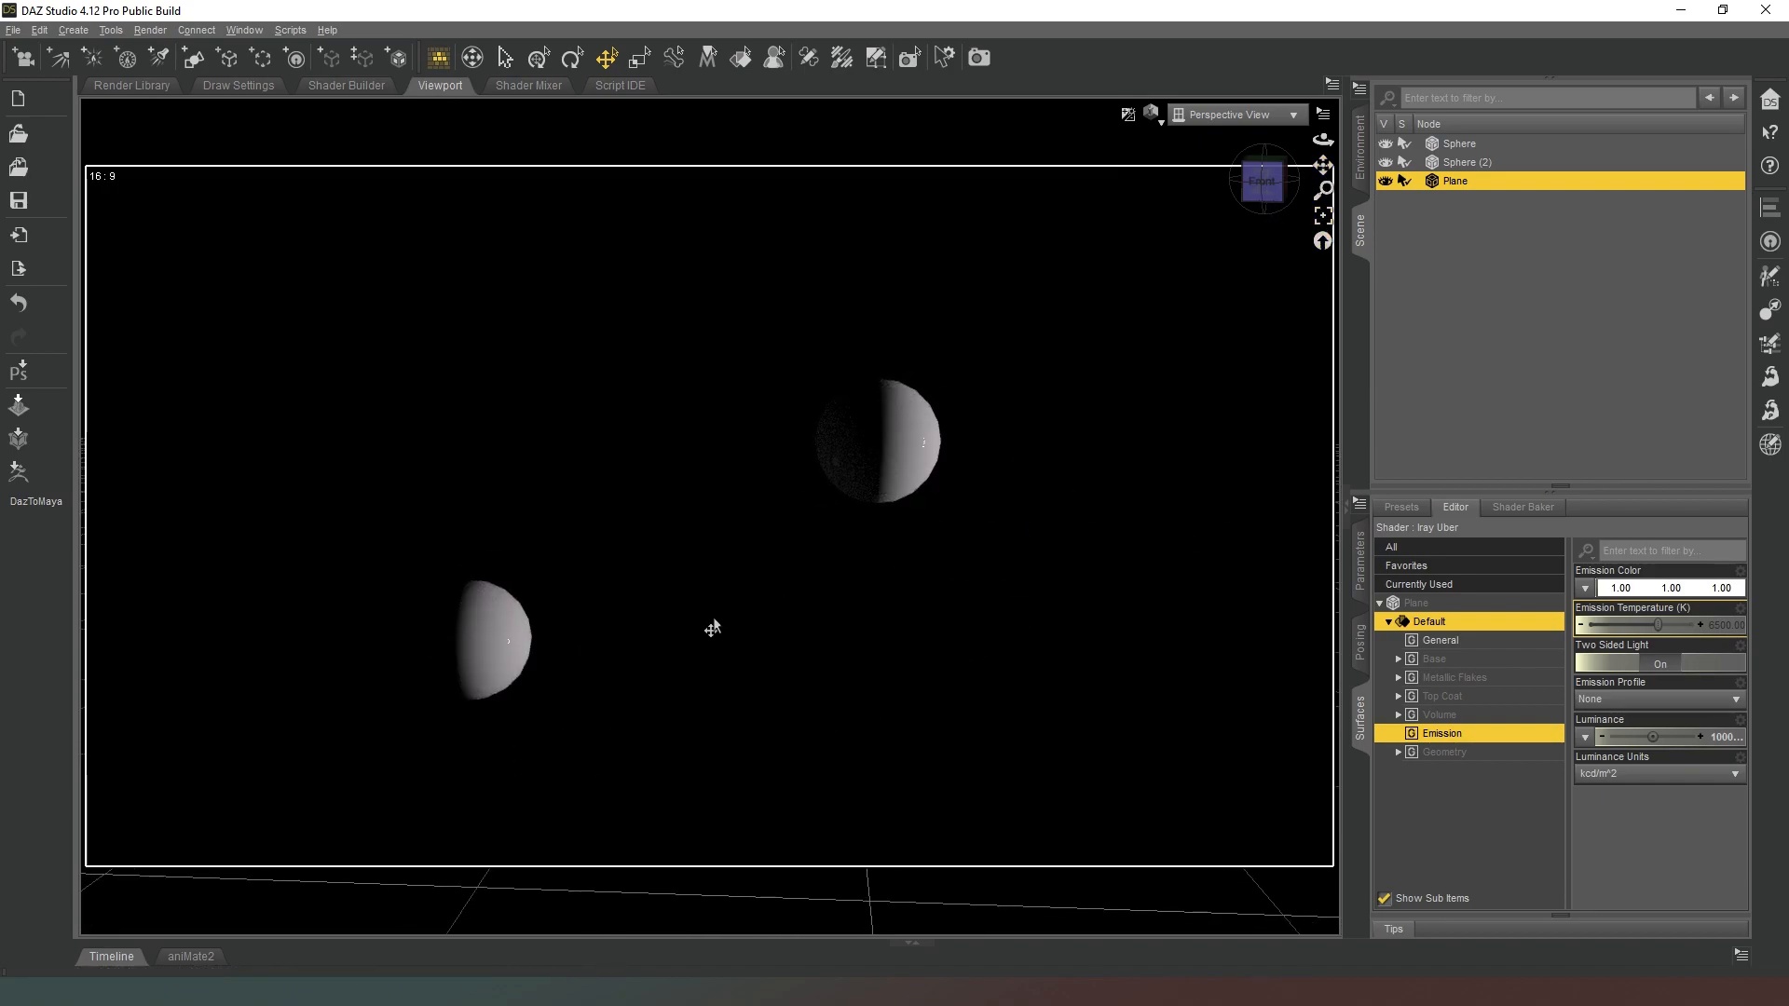
pyautogui.moveTo(829, 611); pyautogui.dragTo(1263, 251)
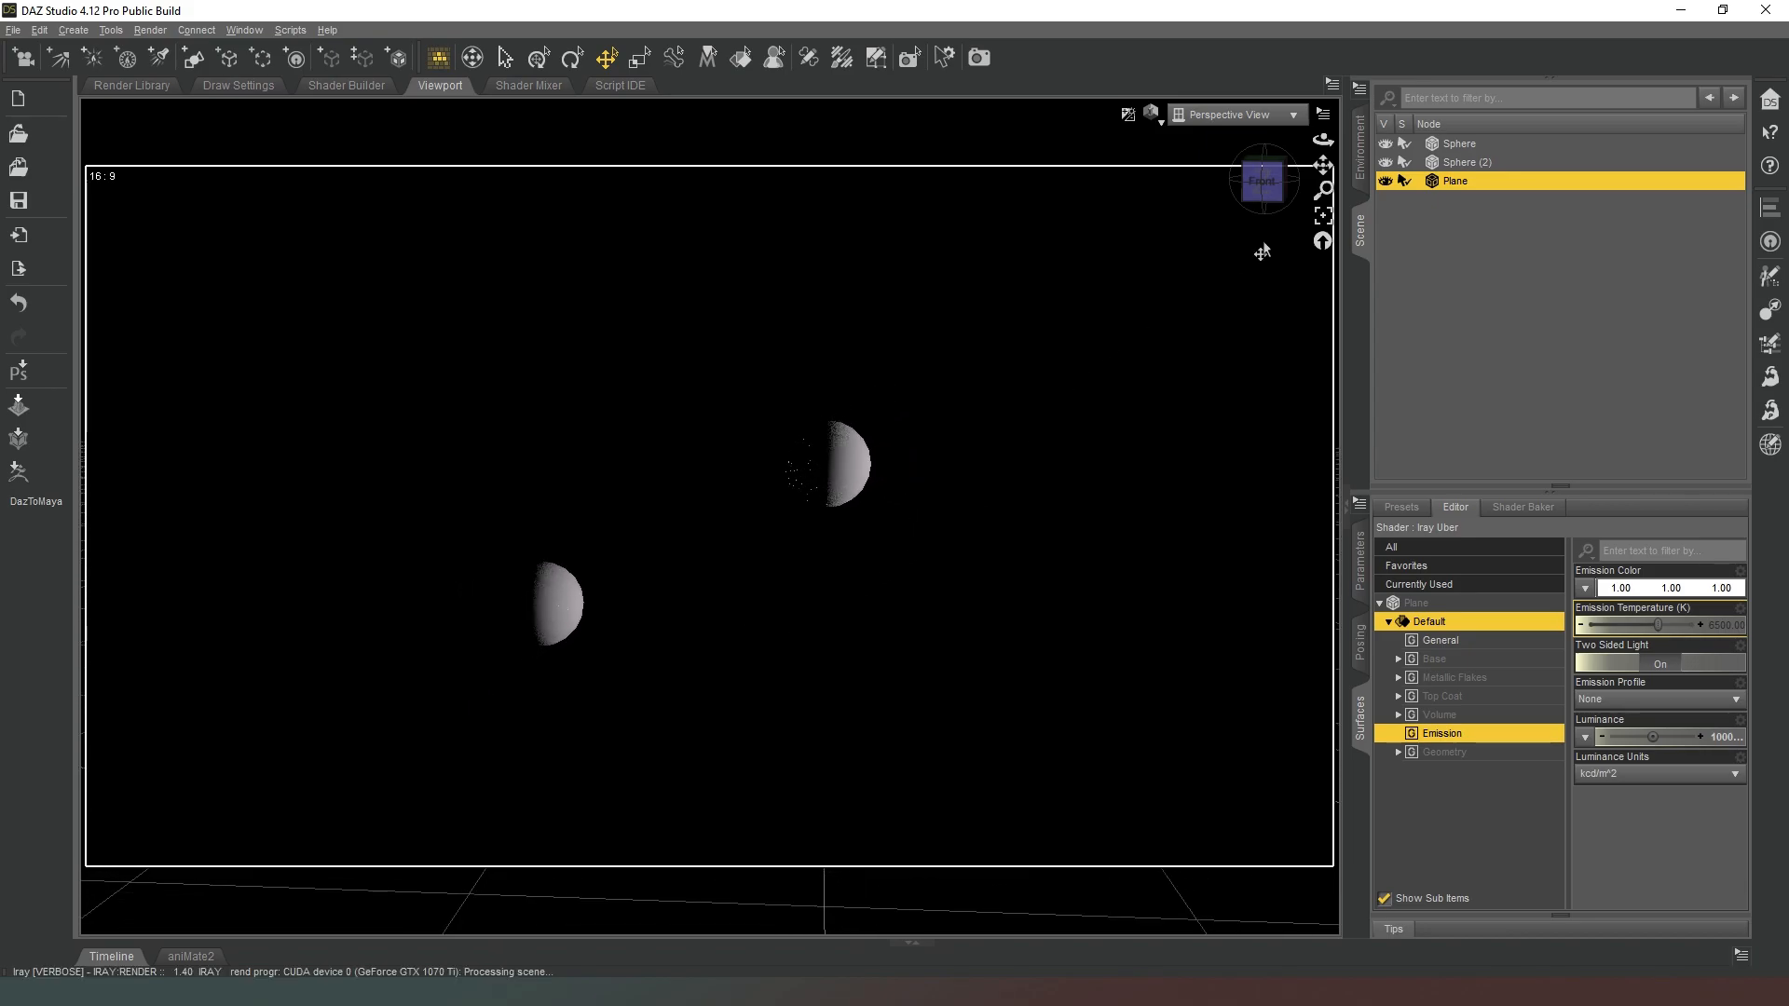
pyautogui.moveTo(1264, 186)
pyautogui.mouseDown()
pyautogui.moveTo(1283, 168)
pyautogui.moveTo(1286, 188)
pyautogui.mouseUp()
pyautogui.moveTo(1156, 470); pyautogui.dragTo(584, 628)
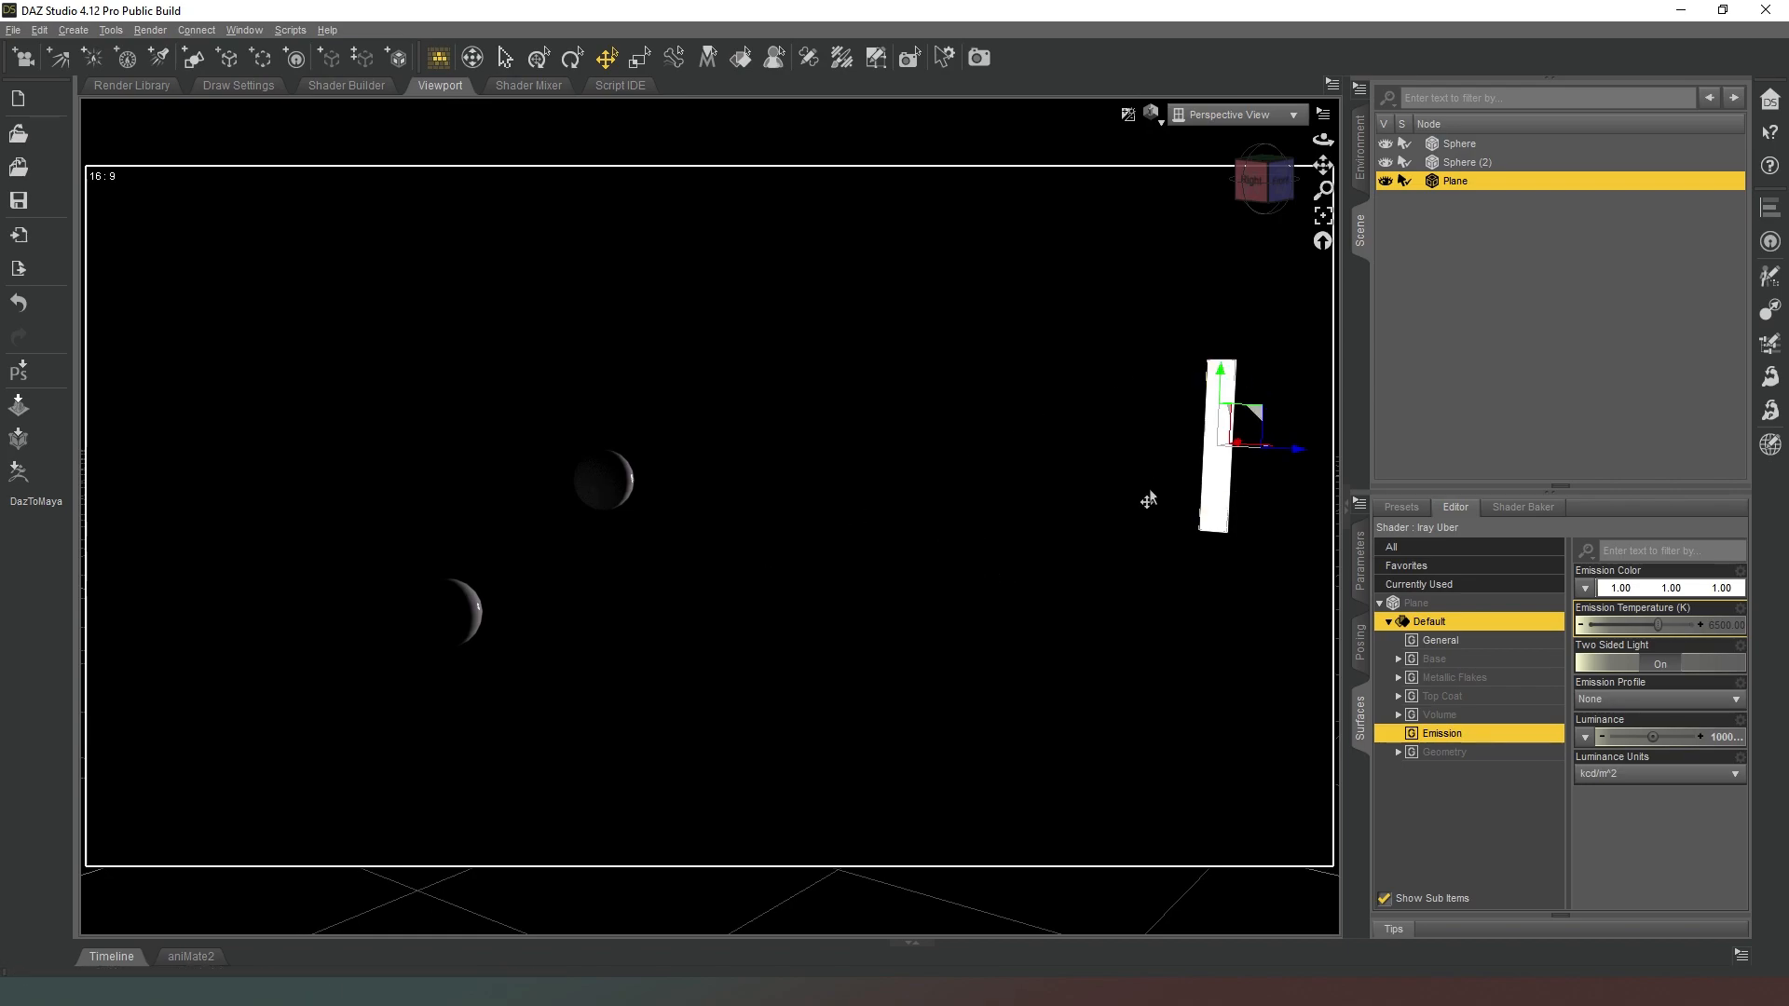
pyautogui.click(1253, 191)
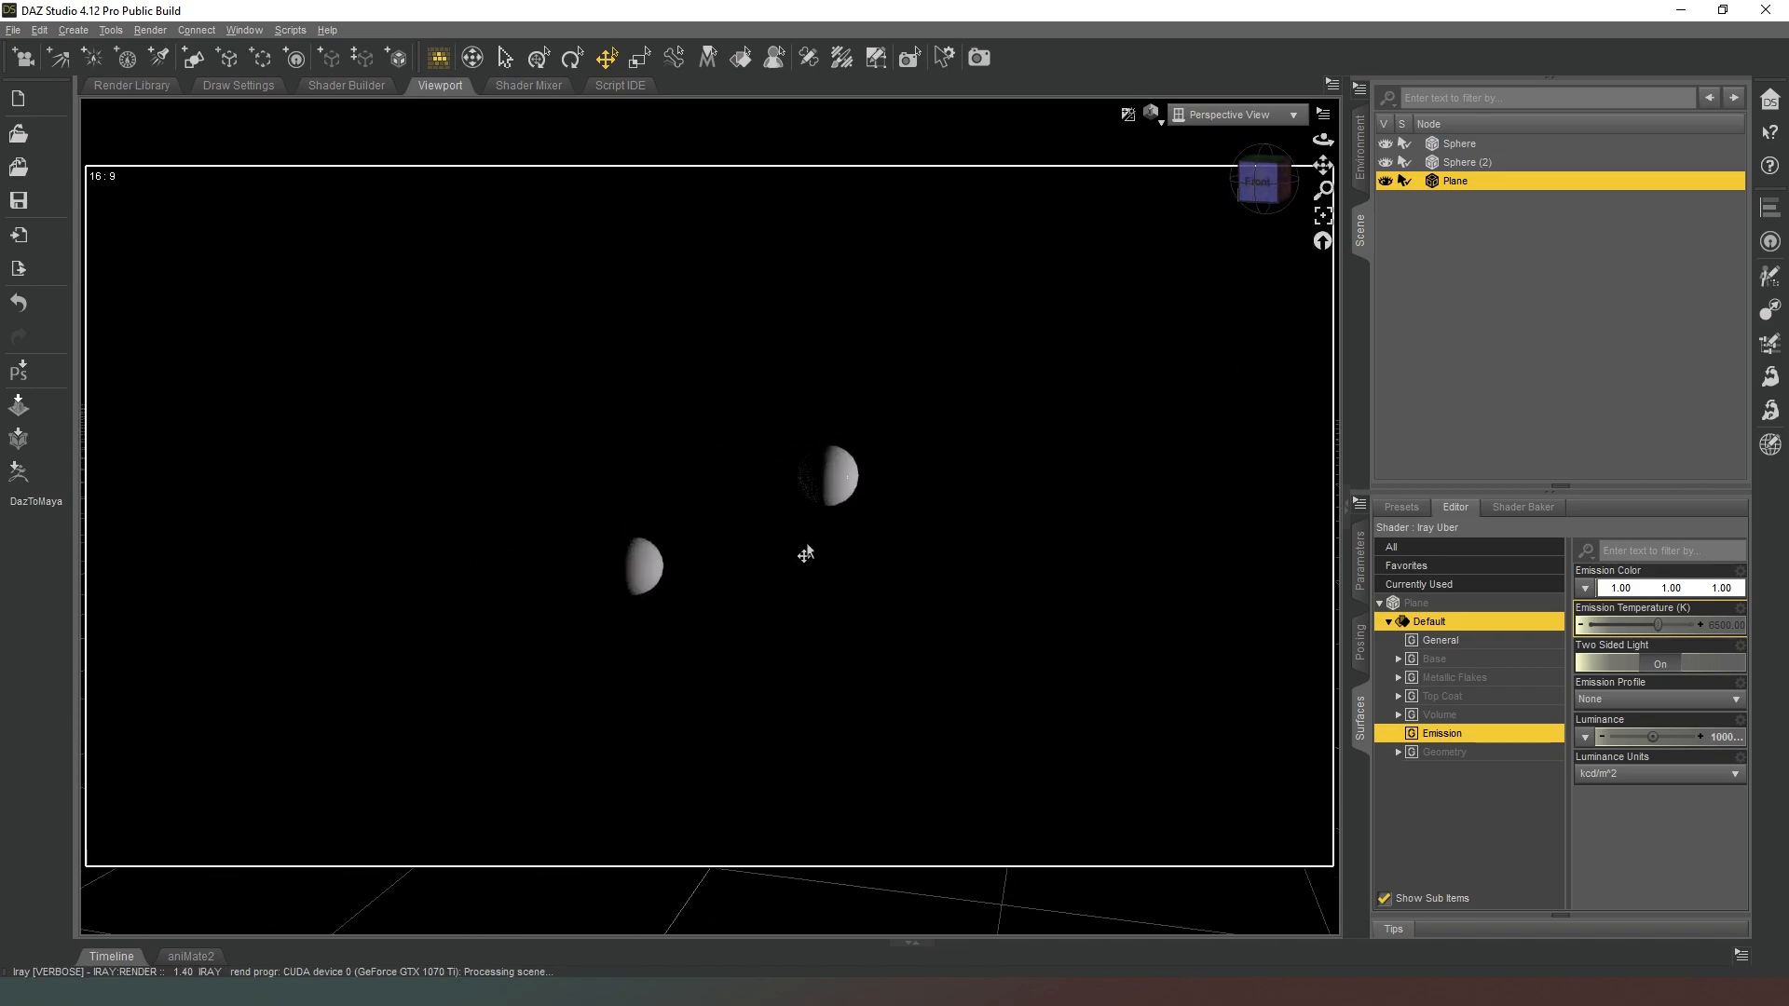
pyautogui.moveTo(1258, 182); pyautogui.dragTo(1319, 186)
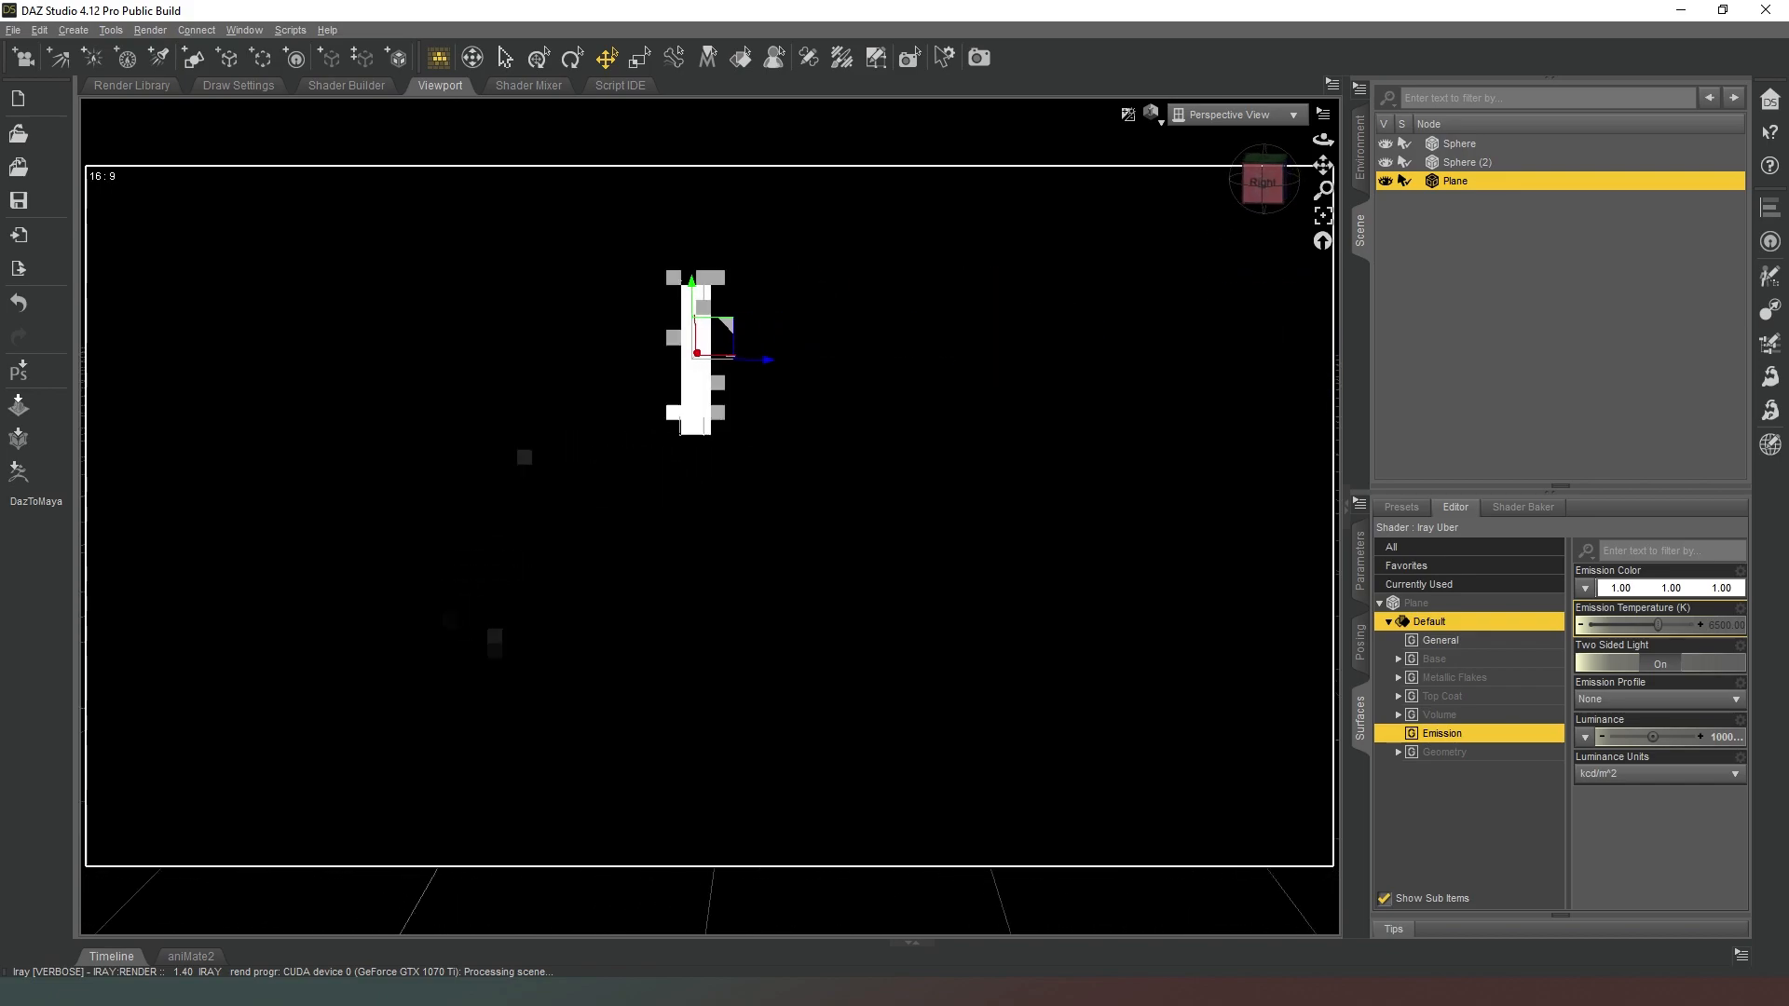
pyautogui.moveTo(878, 456); pyautogui.dragTo(893, 456)
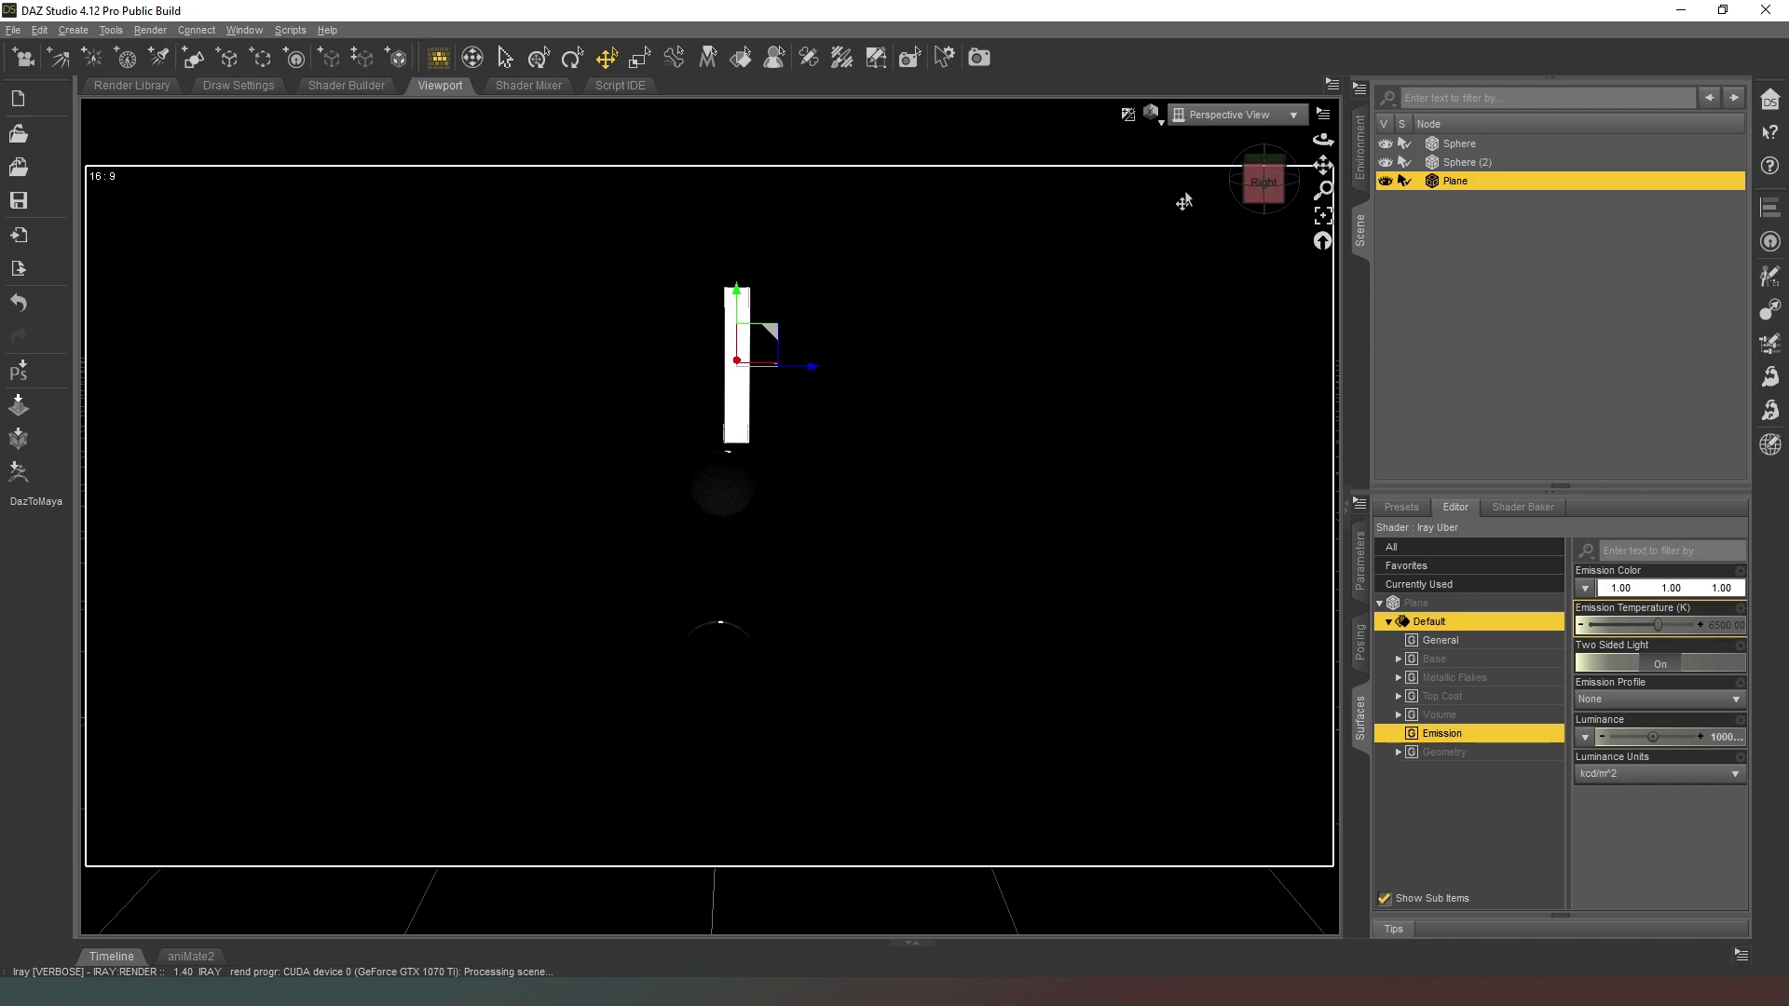
pyautogui.moveTo(1266, 186); pyautogui.dragTo(1281, 206)
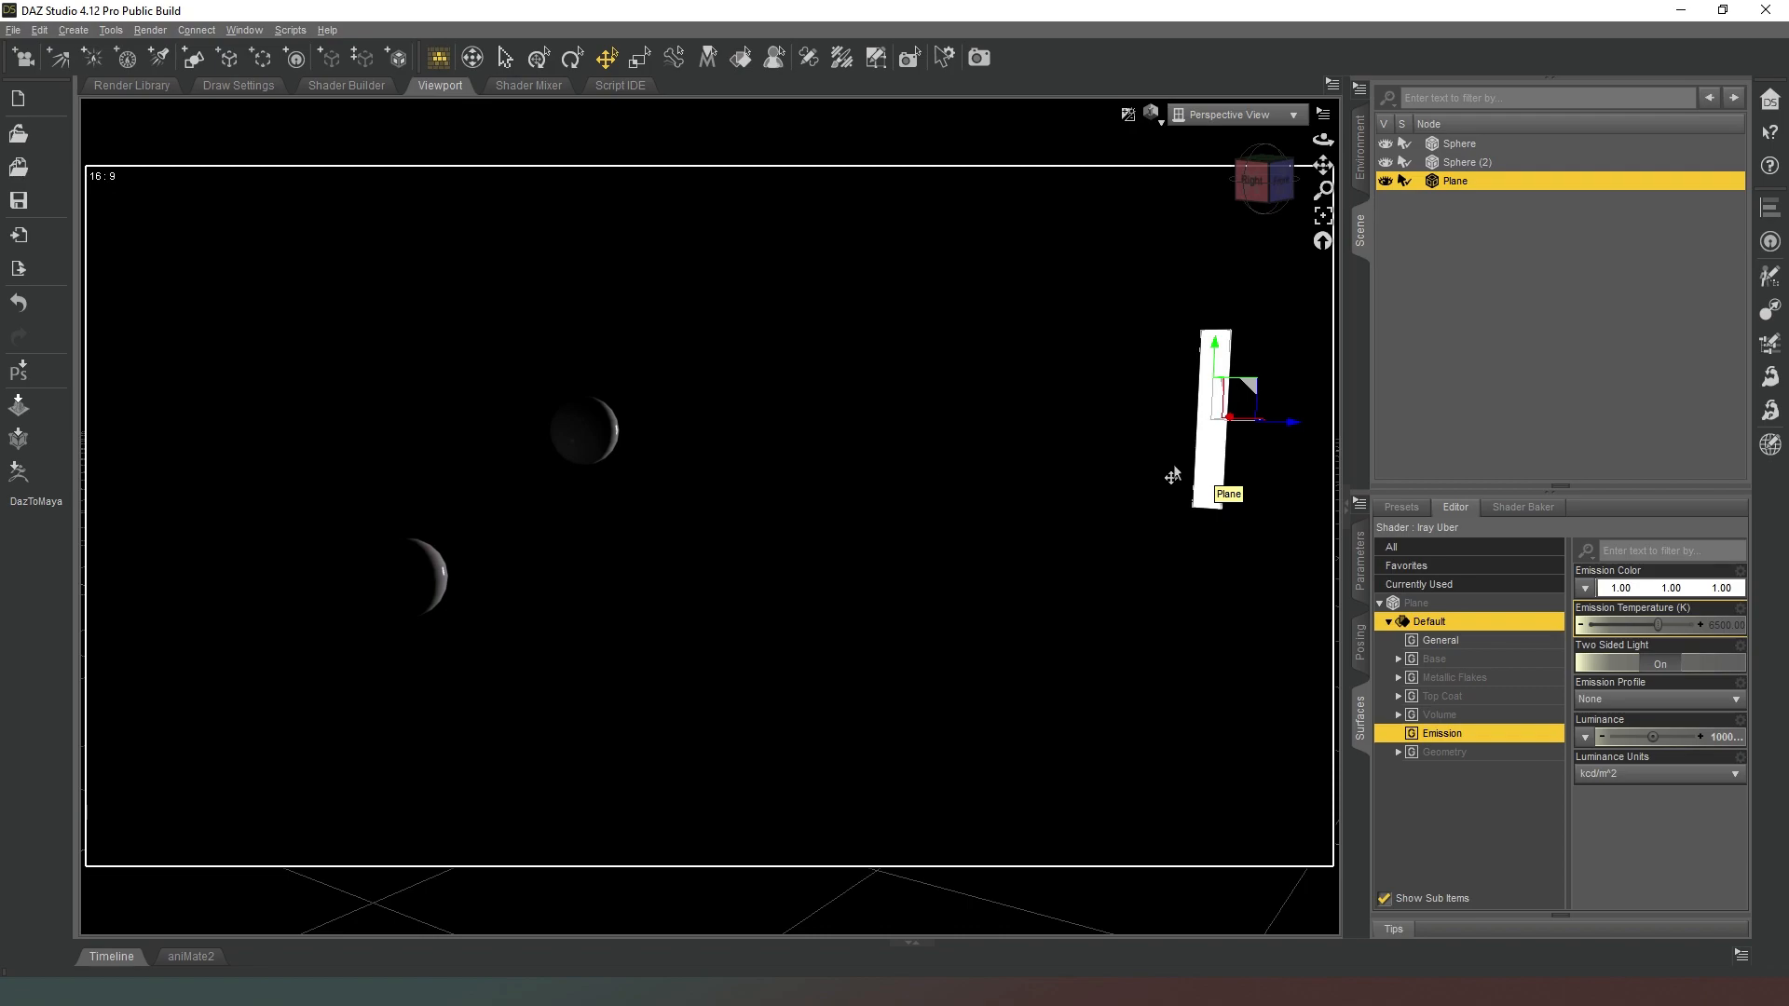
# Enlarge the plane by setting its overall Scale to 1000%
pyautogui.click(1361, 563)
pyautogui.click(1722, 773)
pyautogui.write('1000')
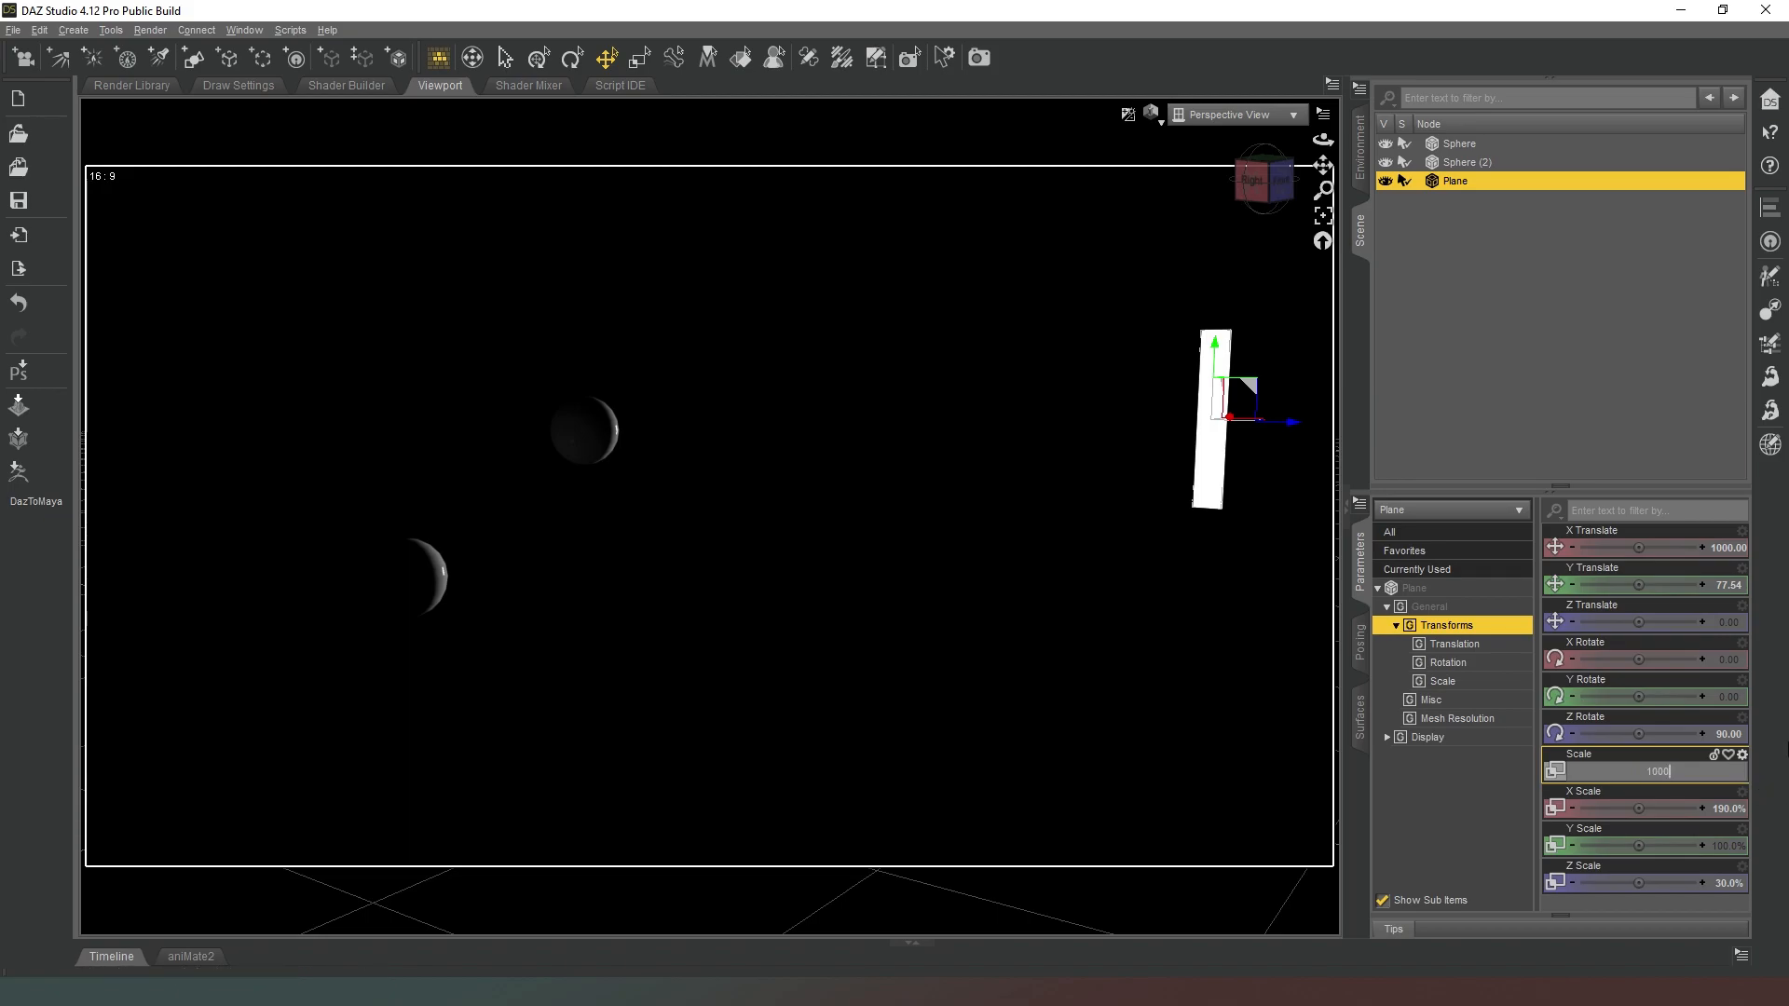
pyautogui.press('Return')
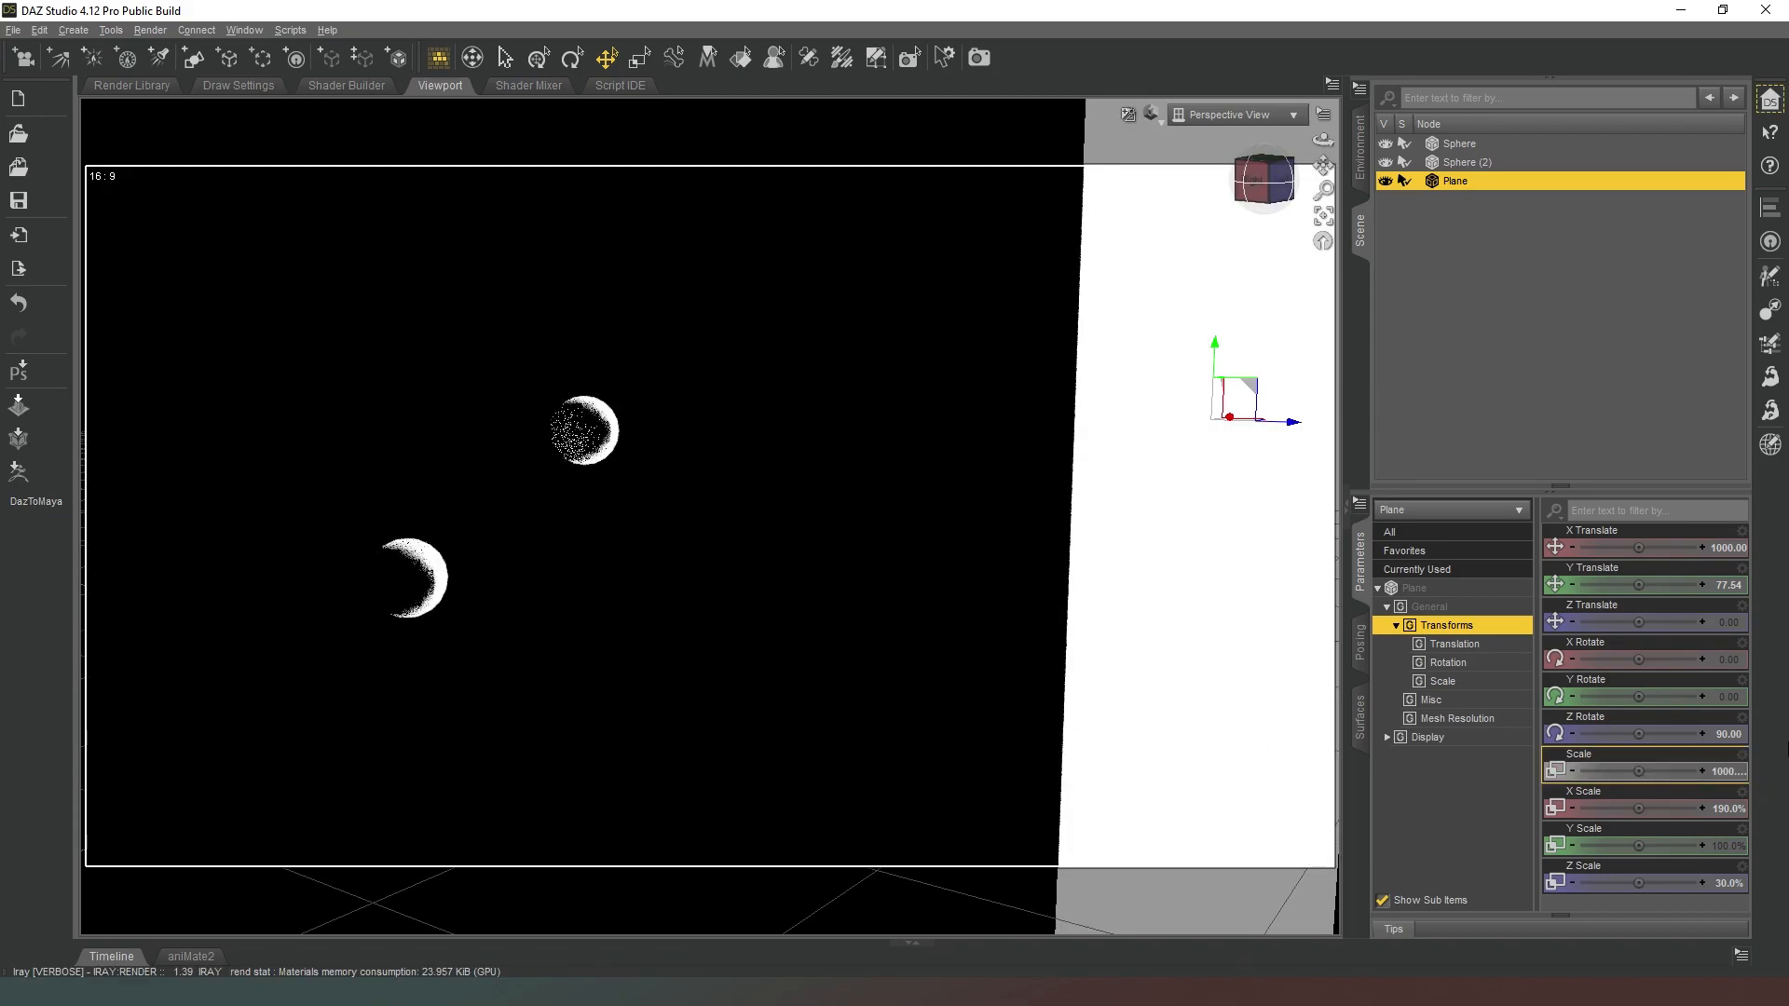
# Lower the enlarged plane's emission luminance to 100 kcd/m^2
pyautogui.click(1273, 190)
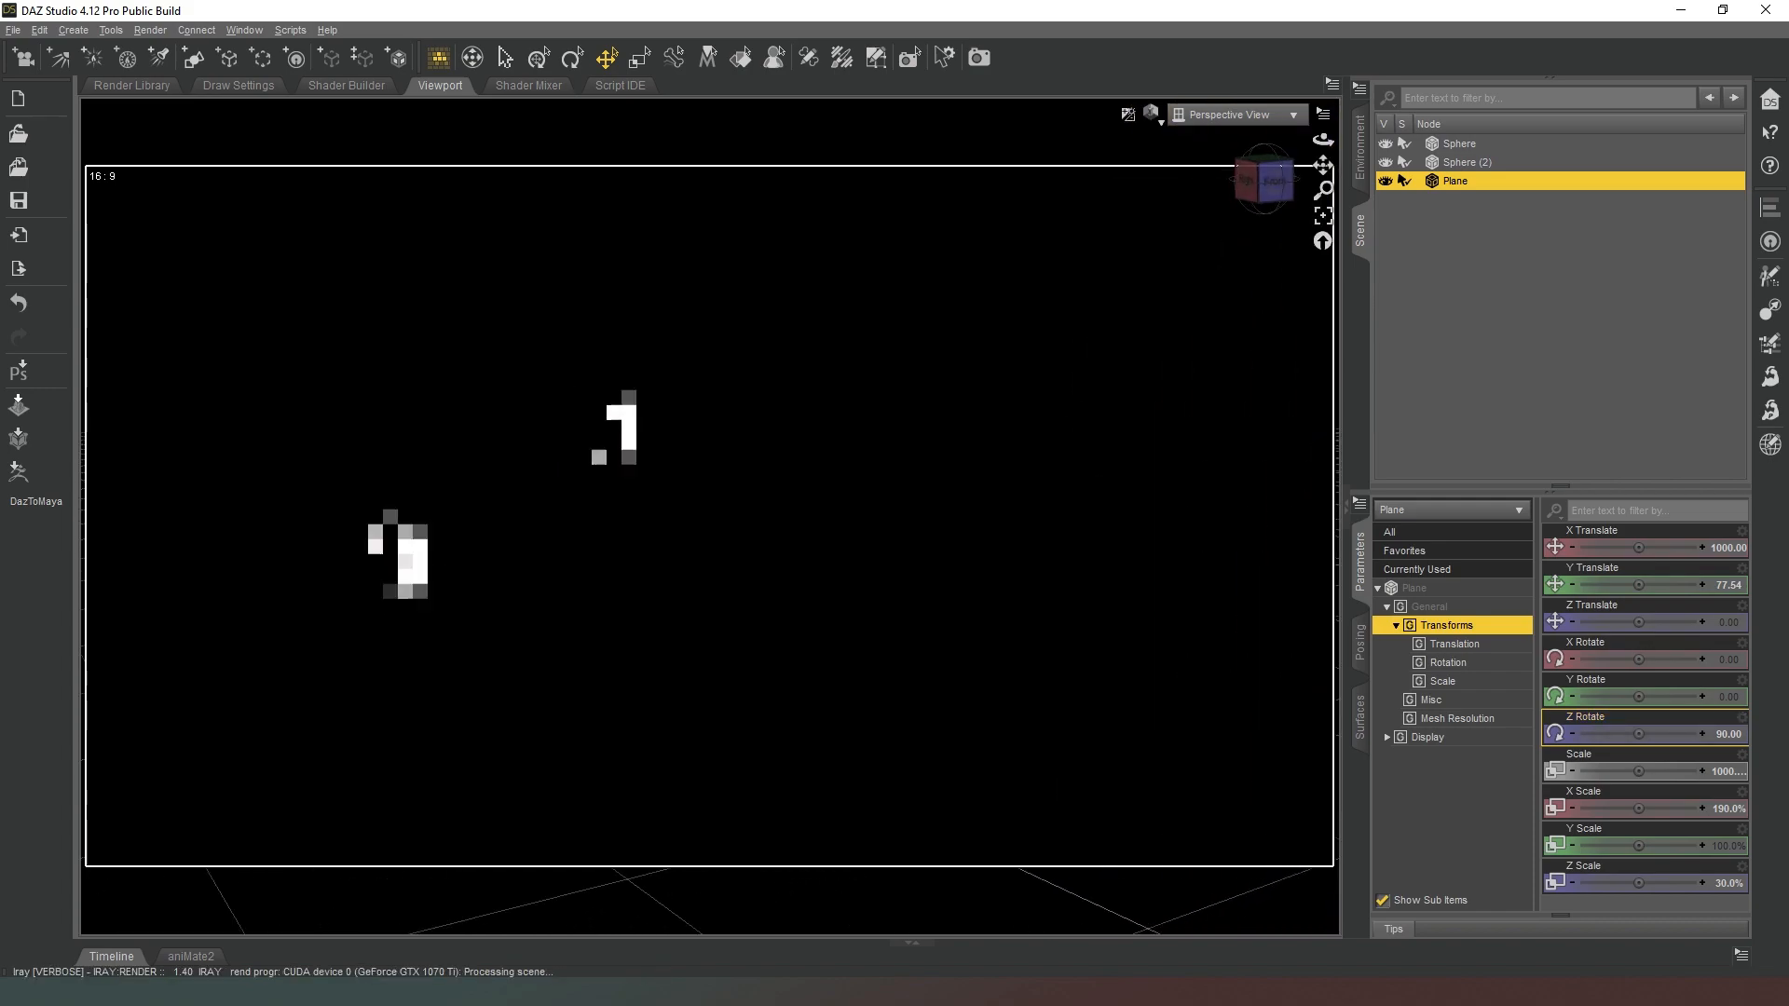
pyautogui.click(1273, 181)
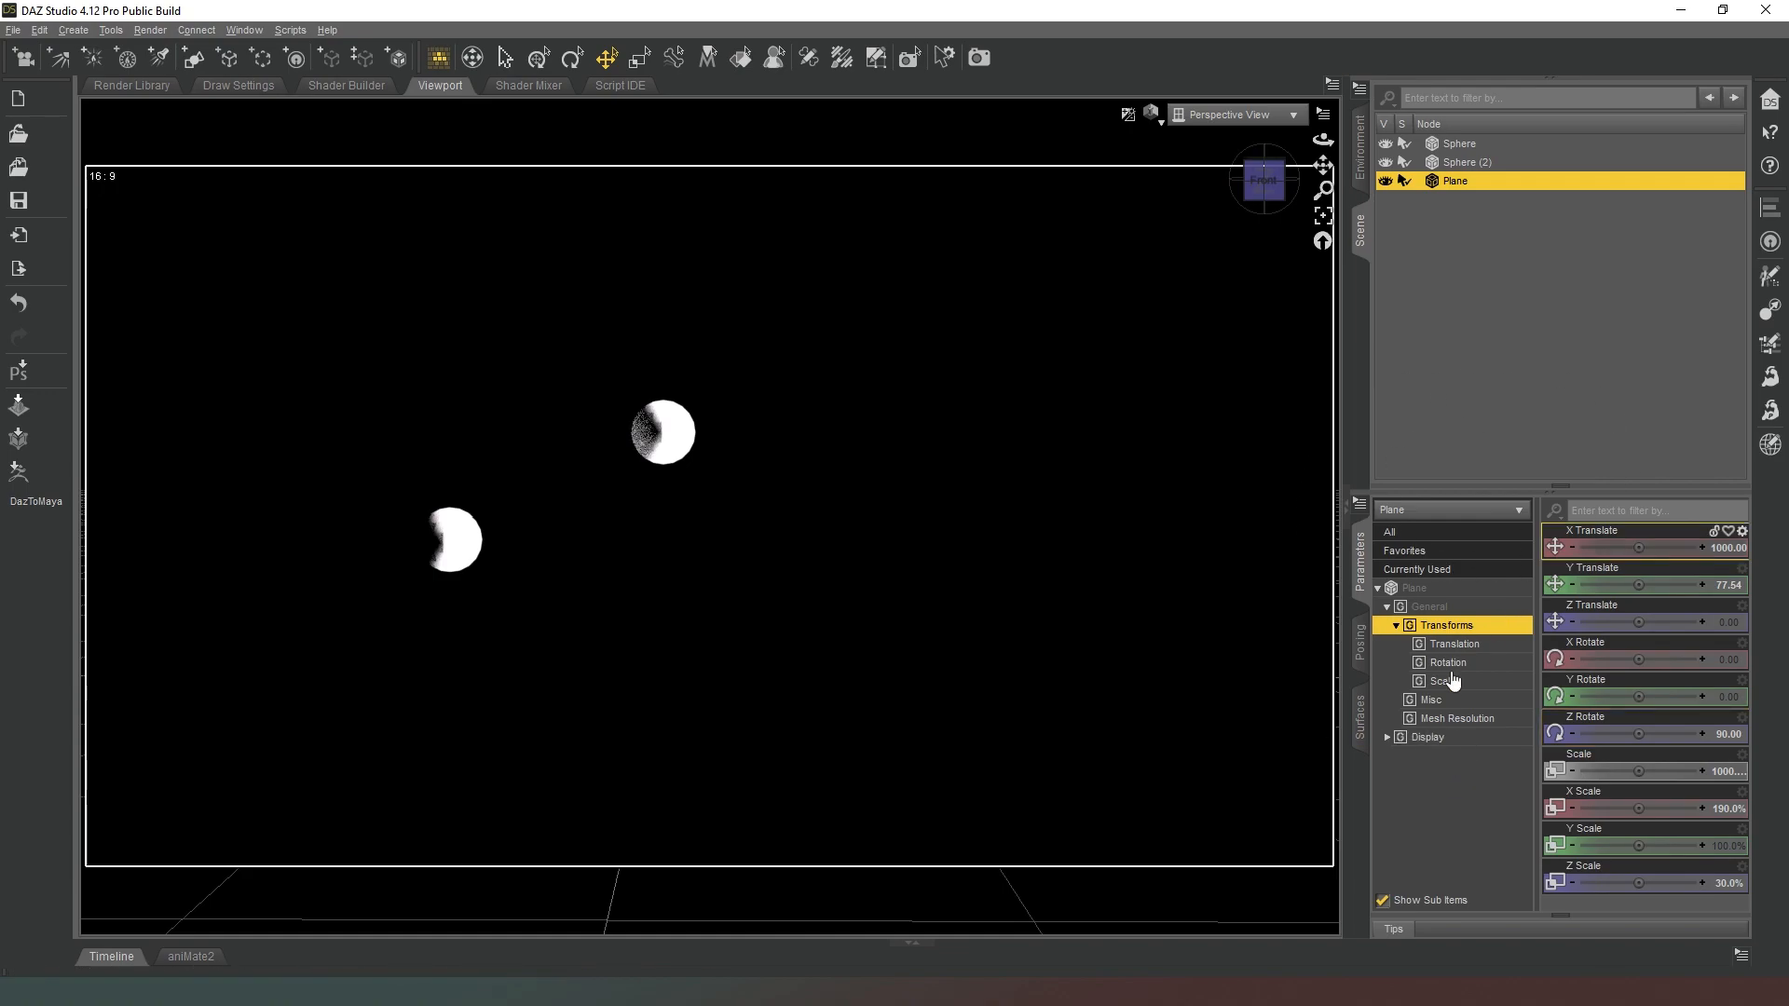
pyautogui.click(1361, 719)
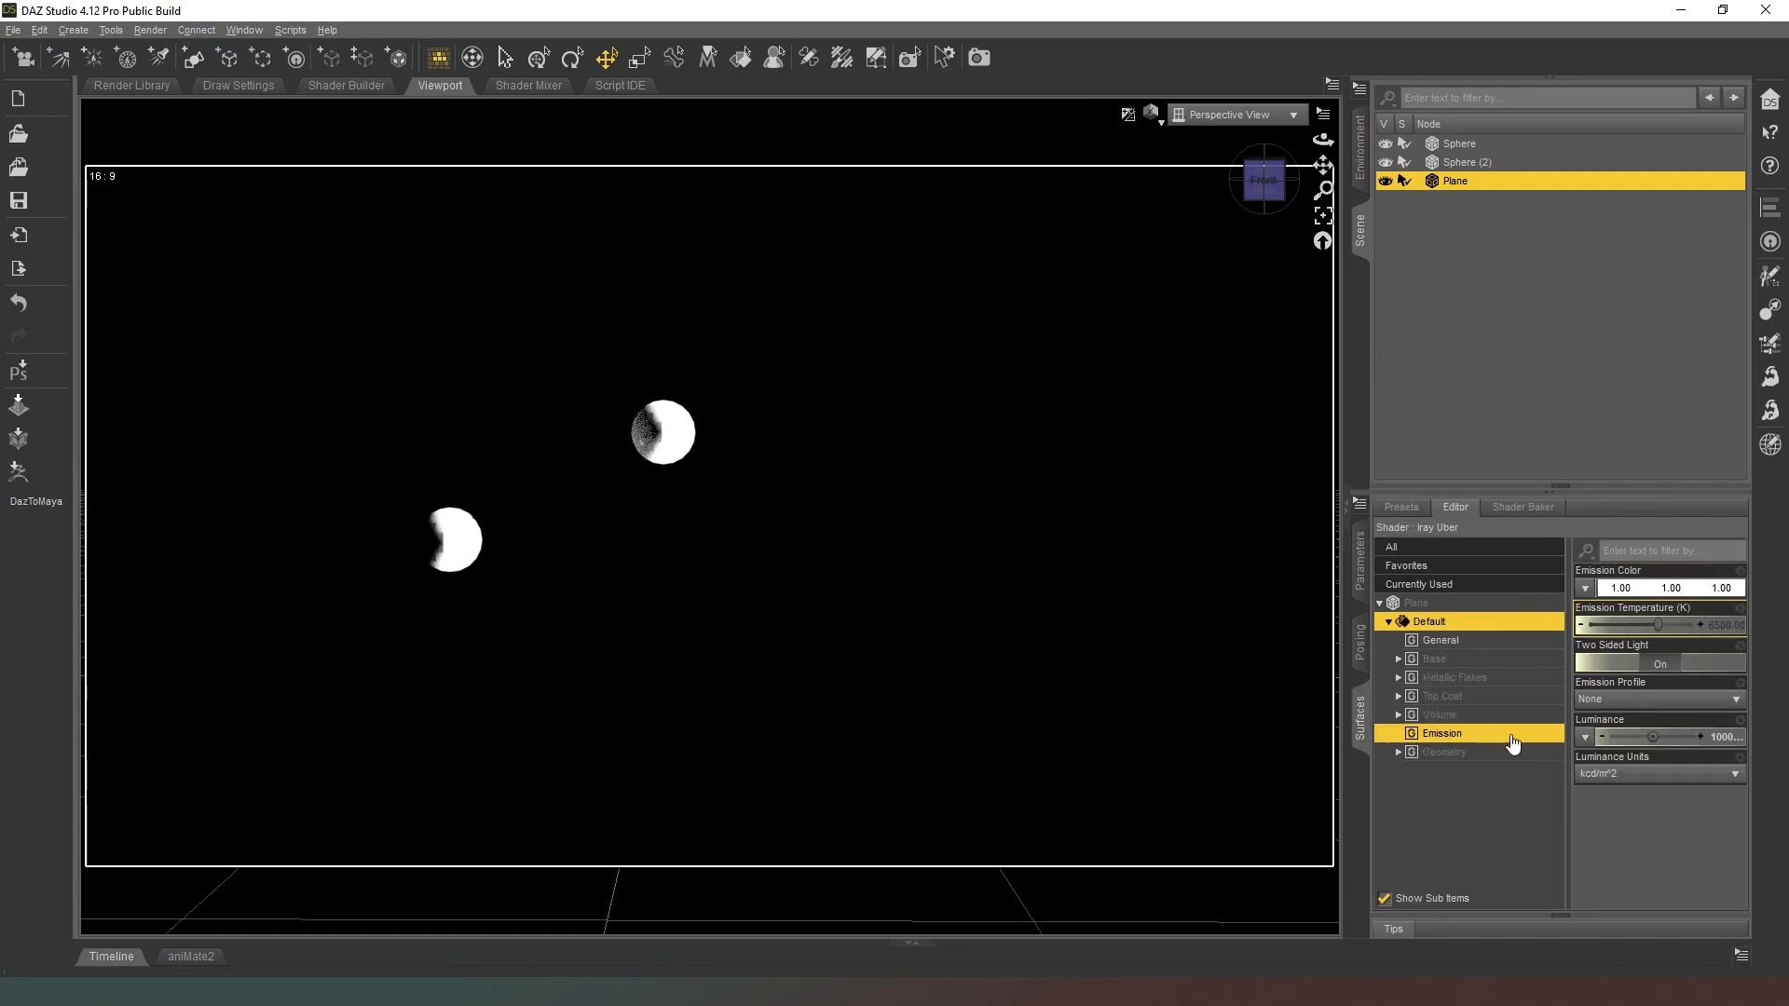
pyautogui.click(1727, 737)
pyautogui.write('100')
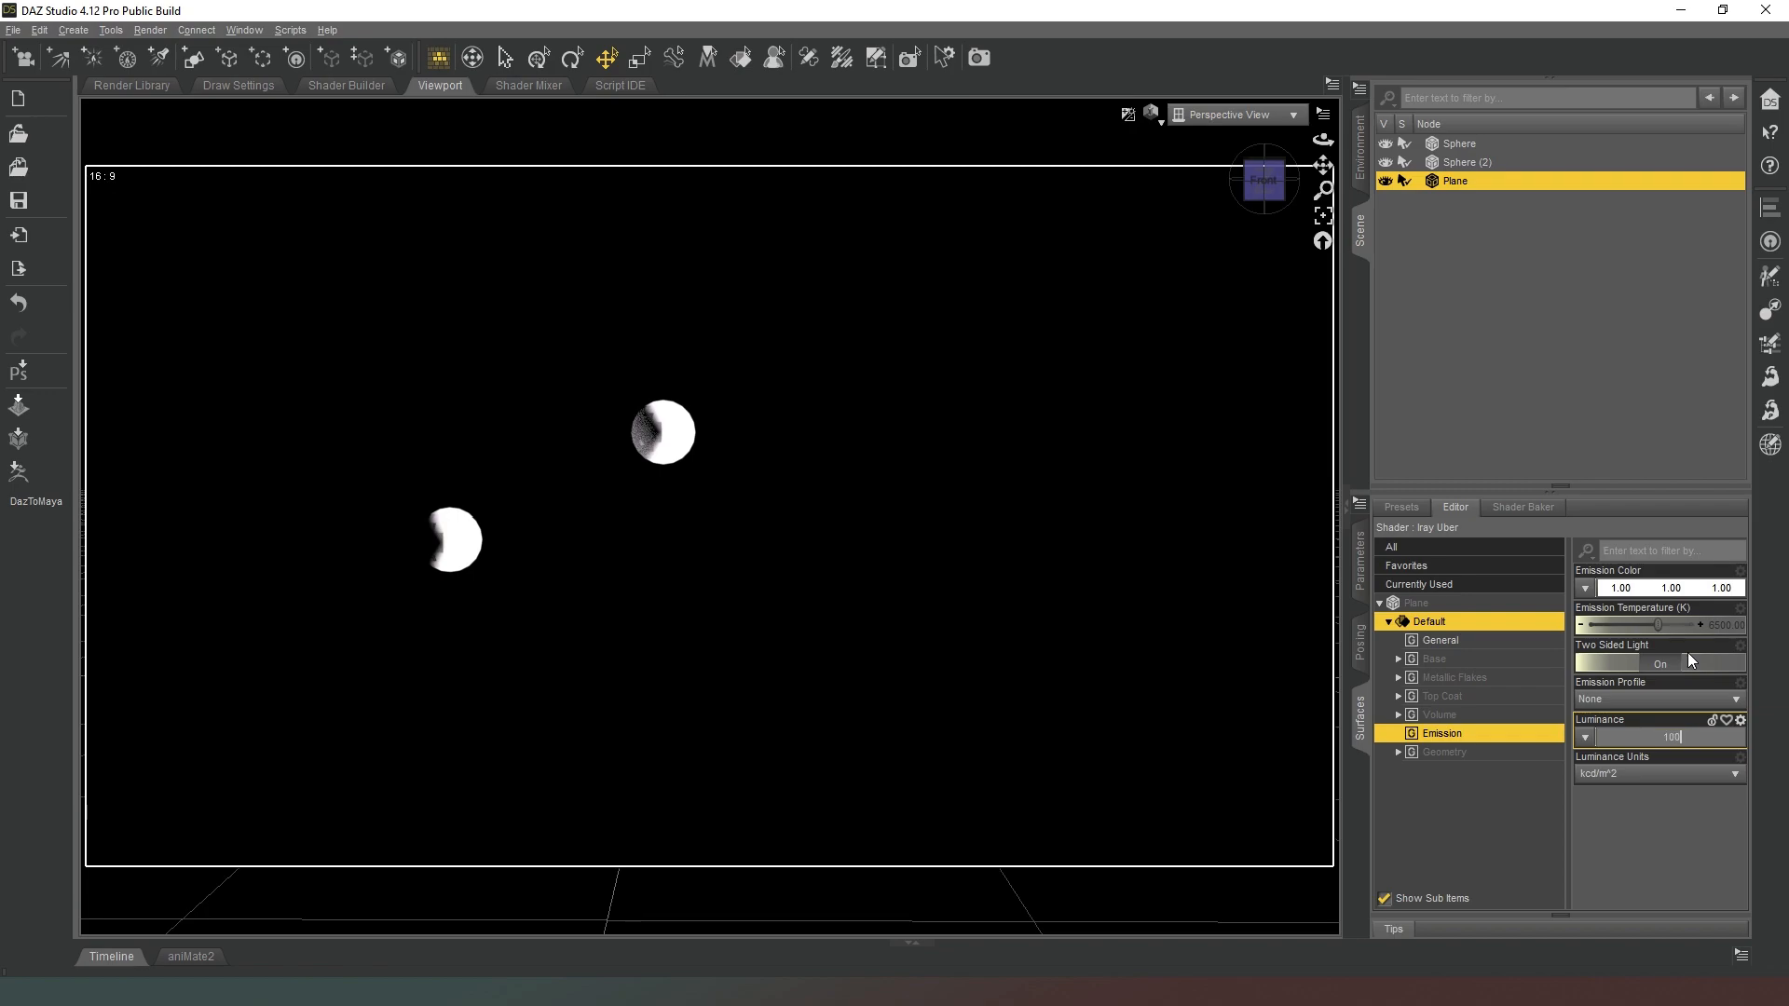
pyautogui.press('Return')
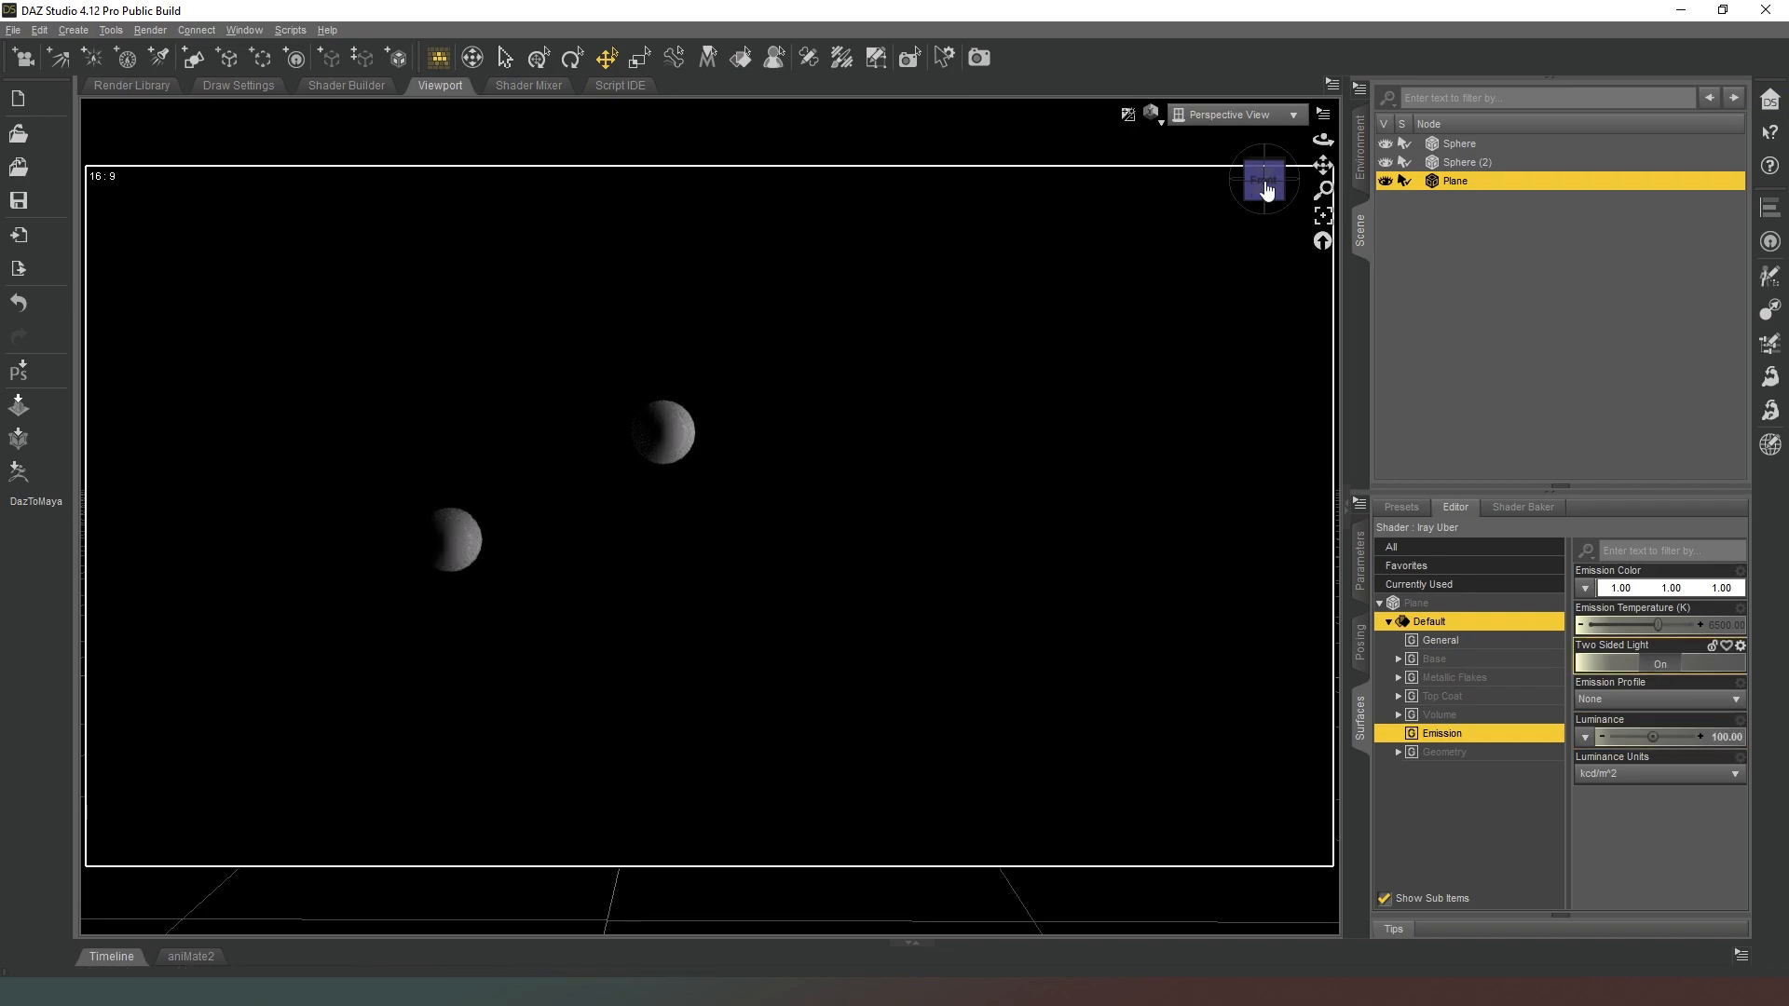
# Examine the shading and shadow softness on both spheres under the enlarged plane light from slightly different angles
pyautogui.moveTo(1271, 188); pyautogui.dragTo(1288, 189)
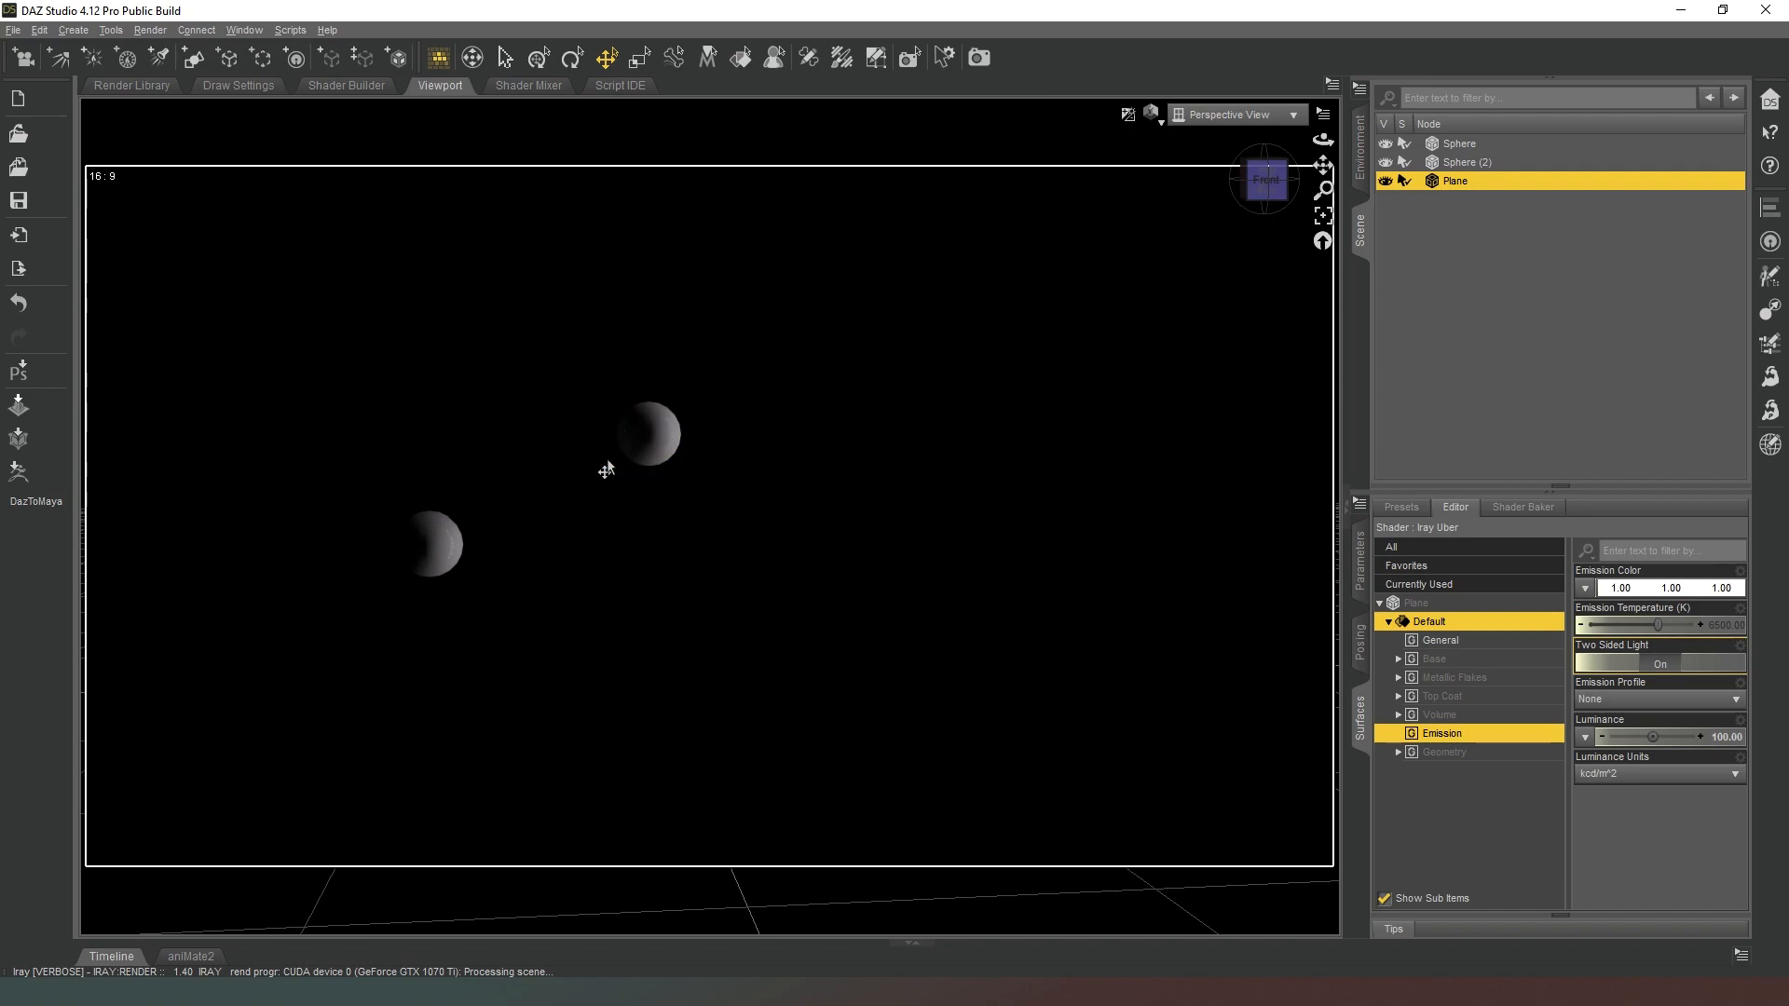
pyautogui.moveTo(1265, 186); pyautogui.dragTo(1285, 187)
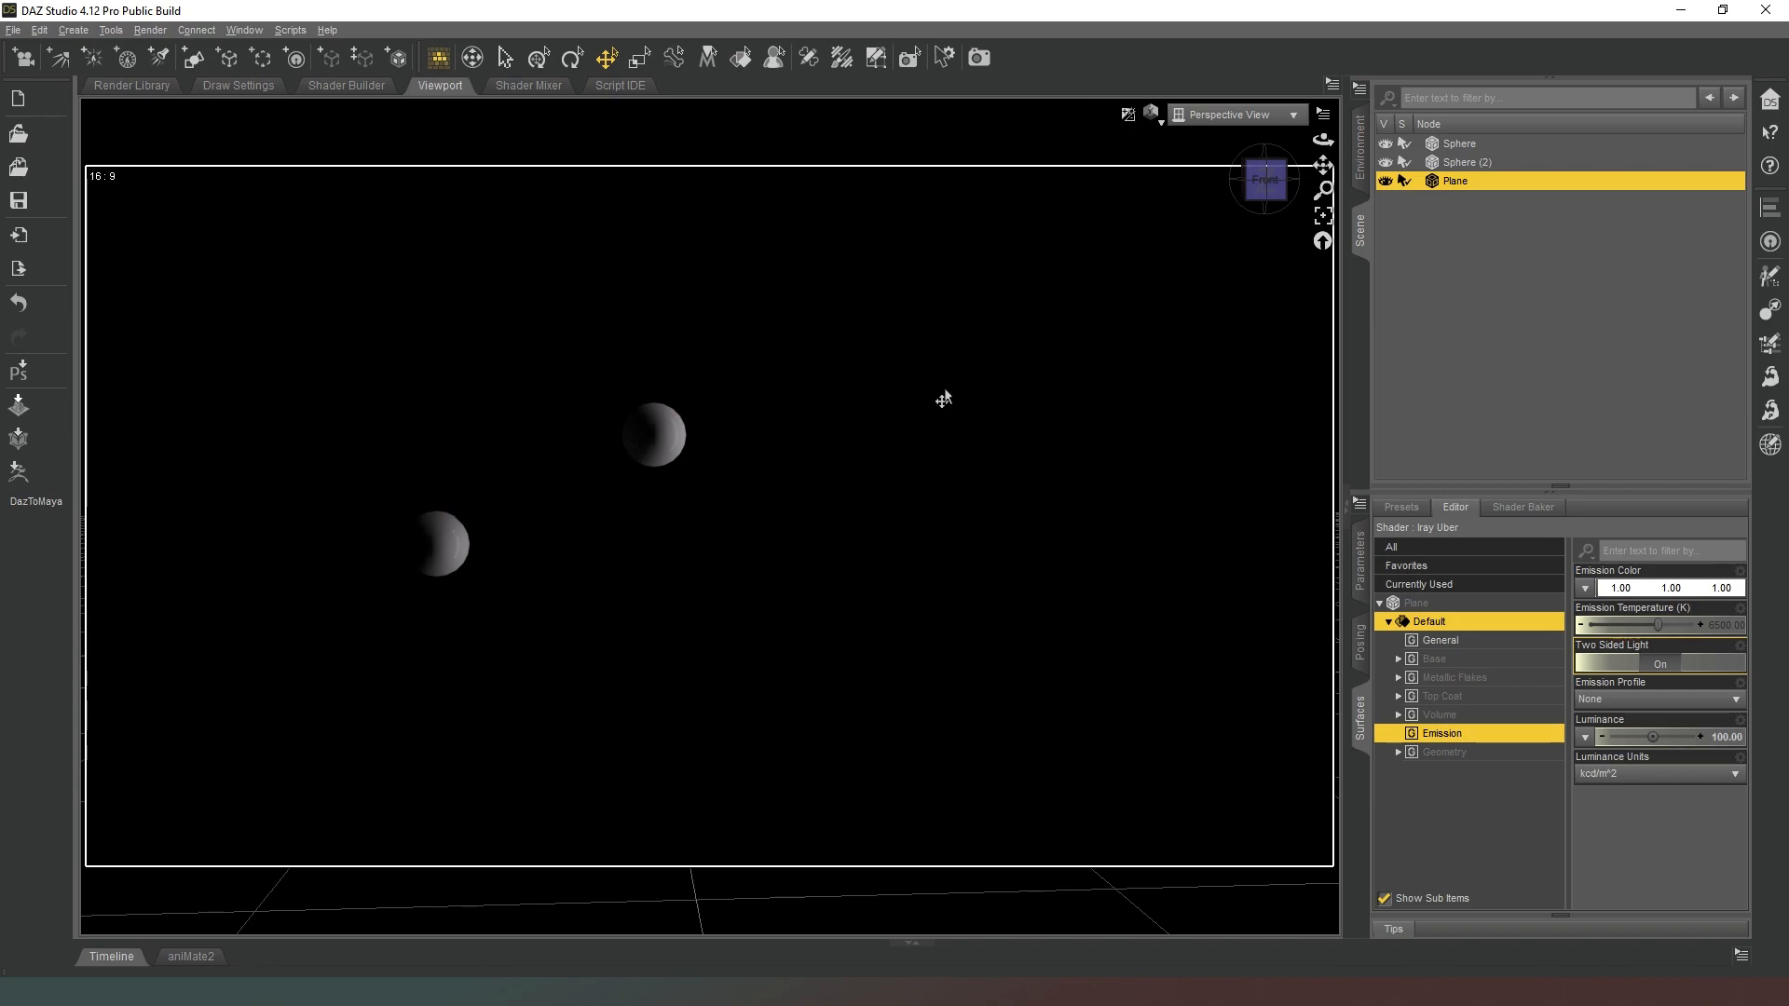
pyautogui.moveTo(1269, 180); pyautogui.dragTo(652, 515)
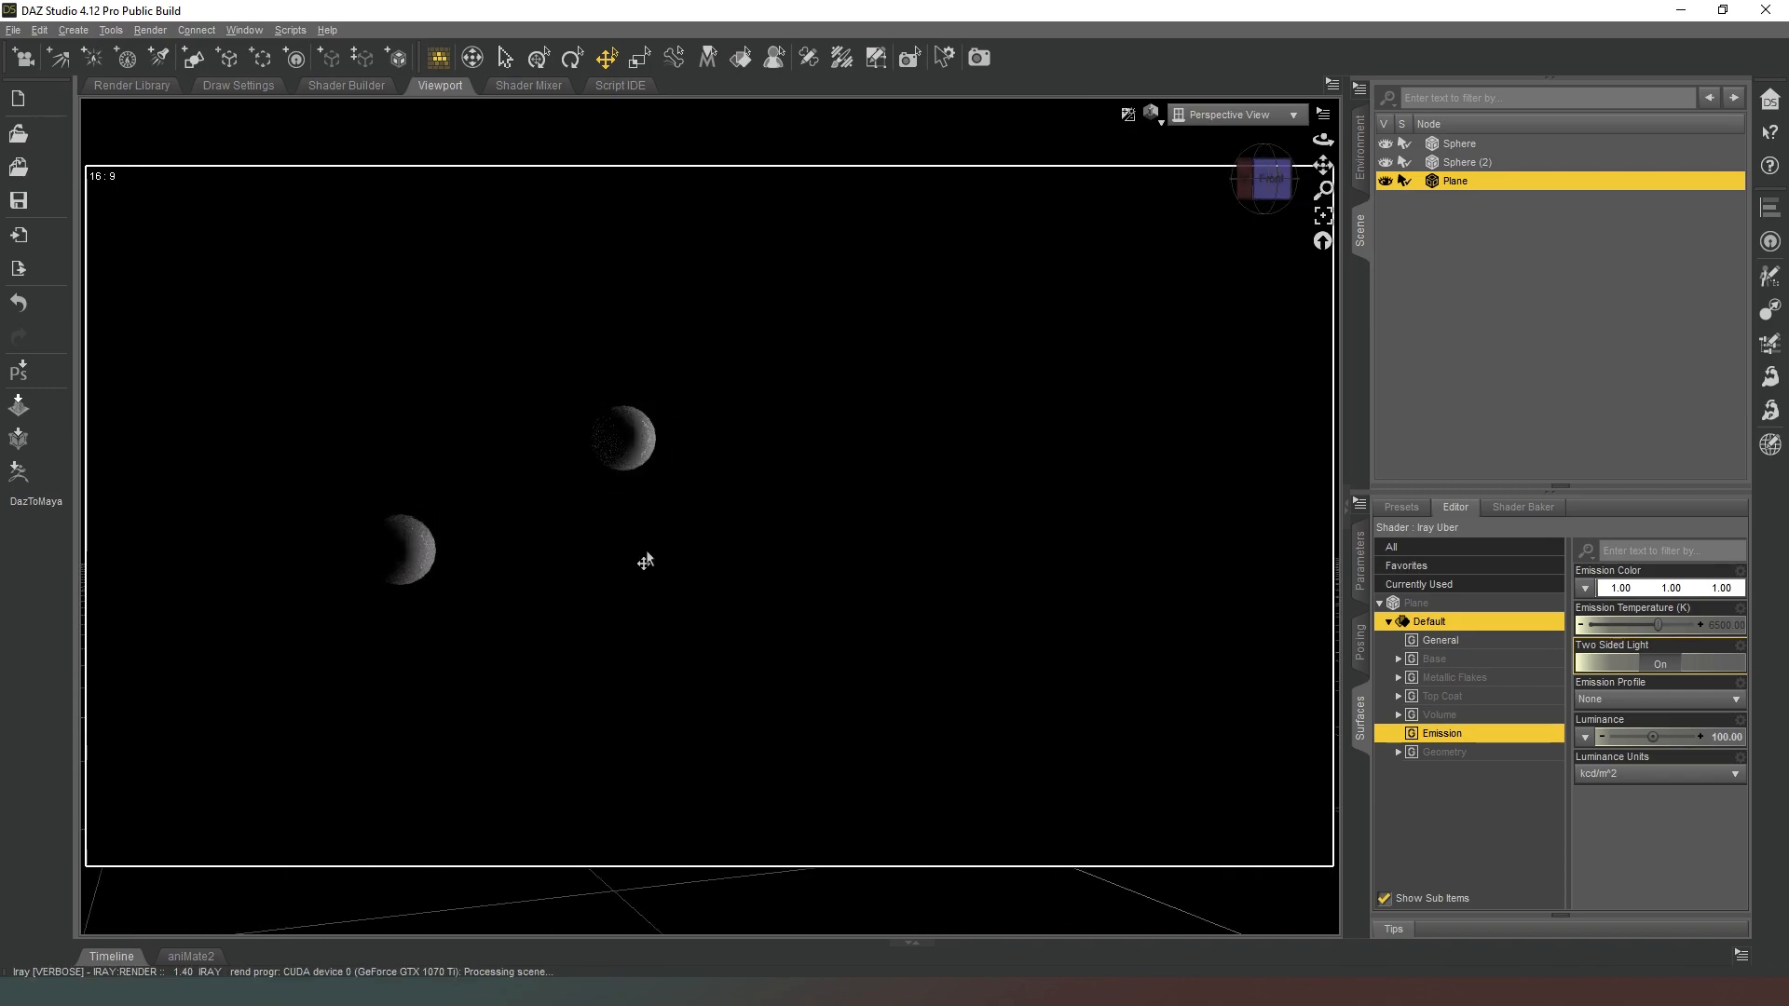
pyautogui.moveTo(1250, 200); pyautogui.dragTo(1130, 226)
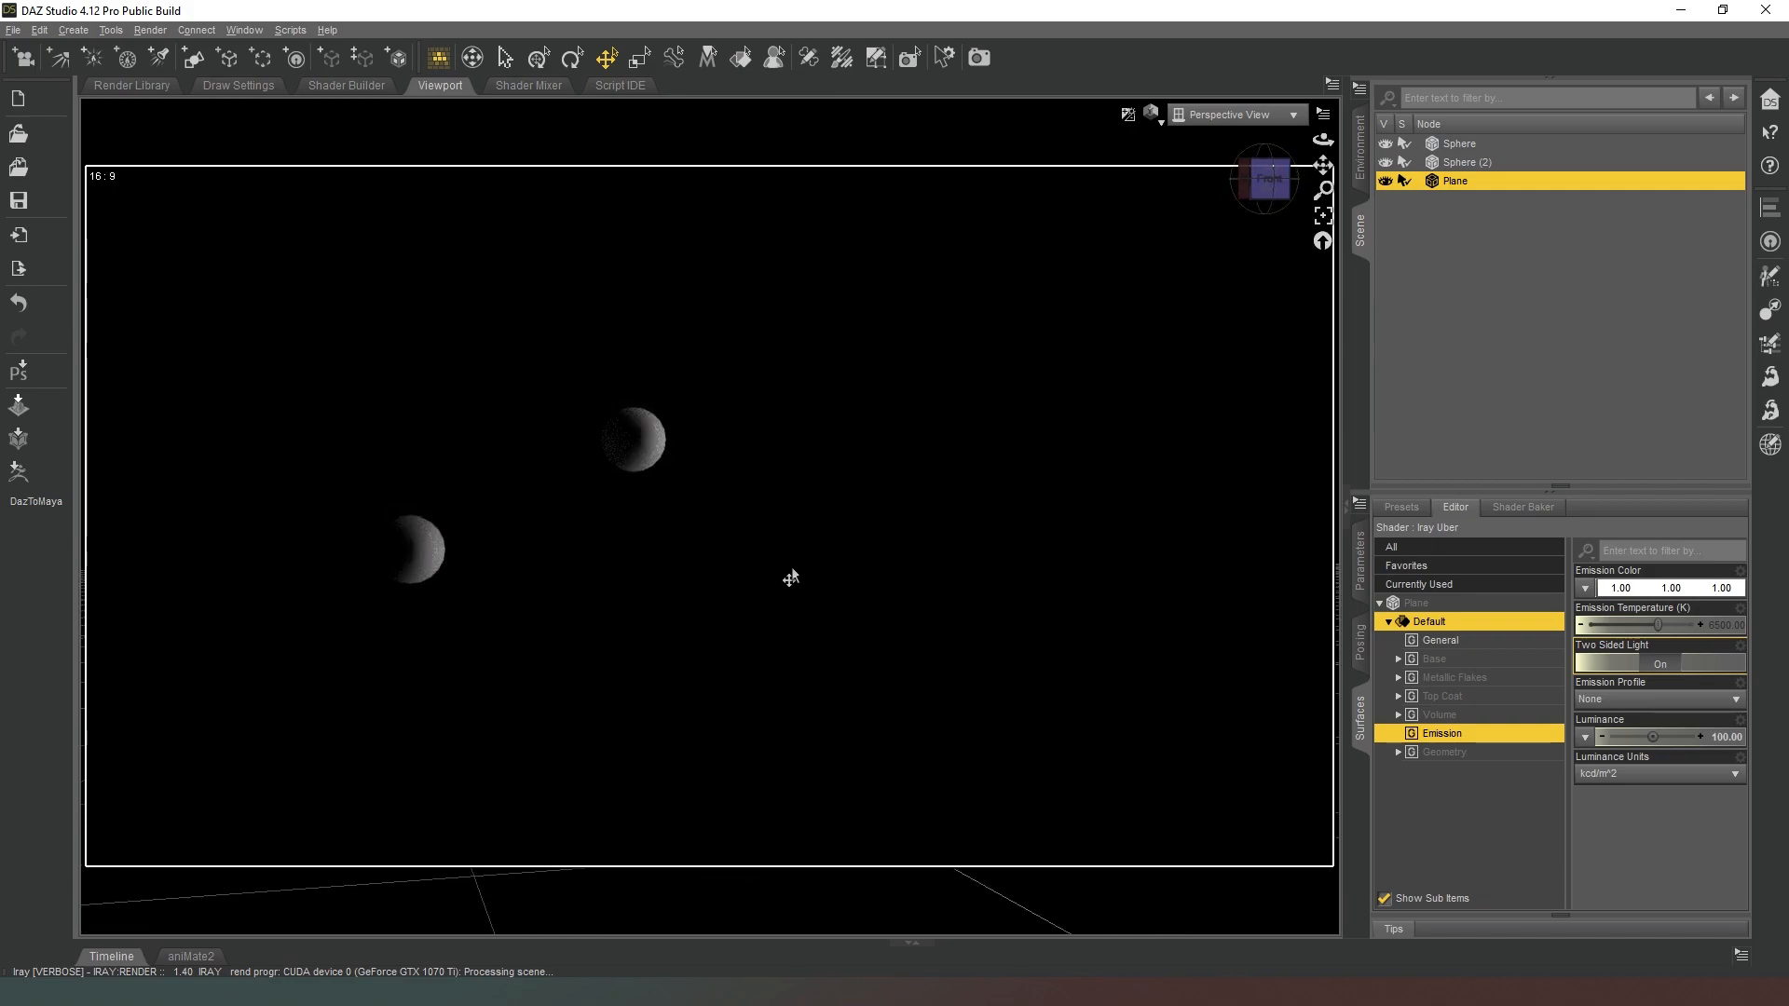
pyautogui.click(1265, 179)
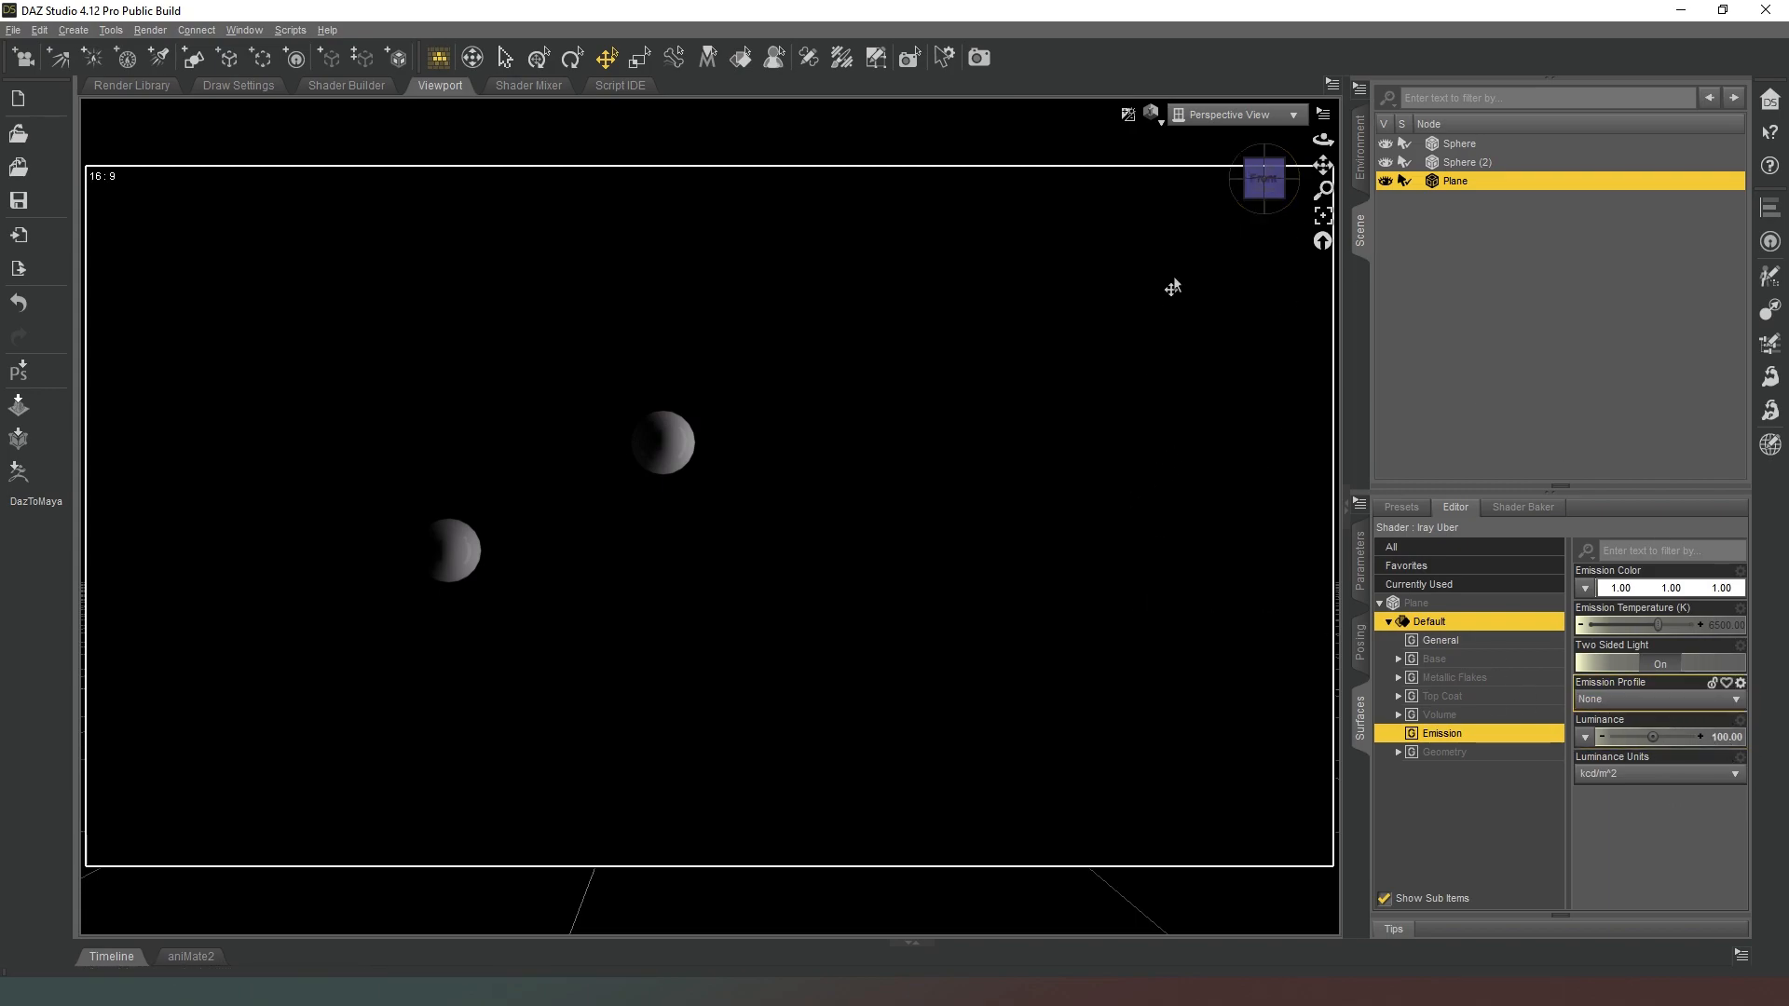
pyautogui.click(1249, 199)
pyautogui.click(1264, 191)
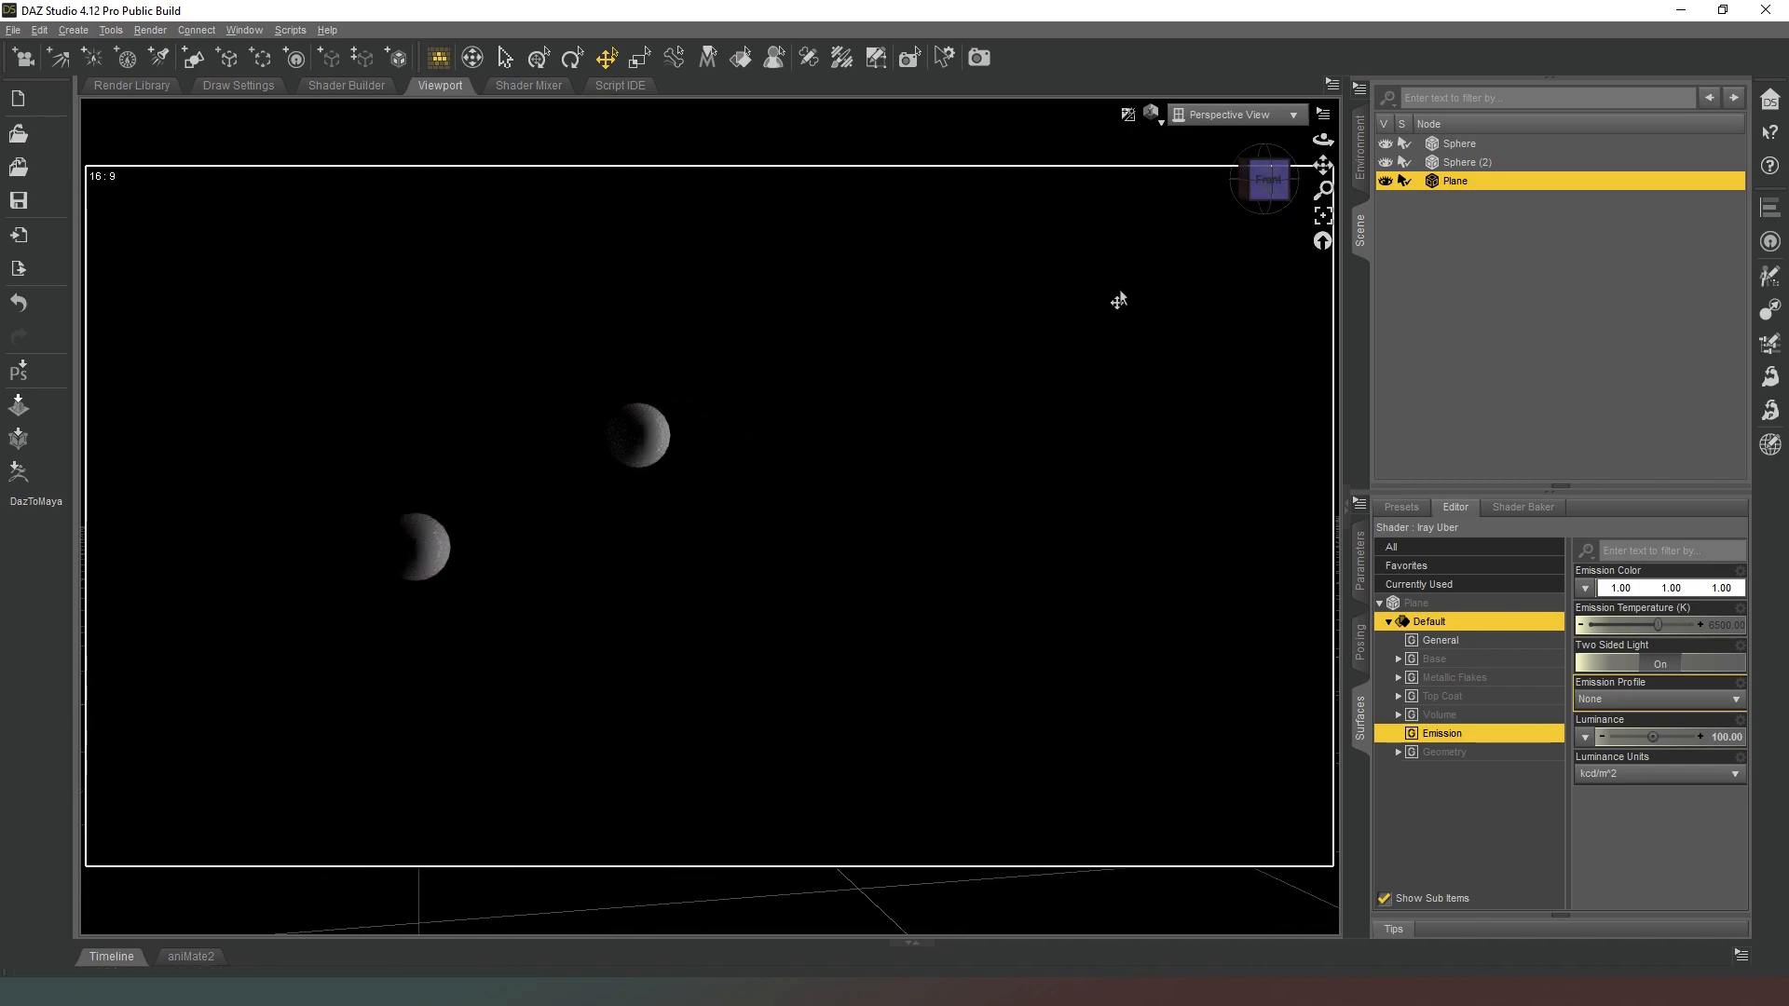
pyautogui.moveTo(1259, 214); pyautogui.dragTo(1219, 210)
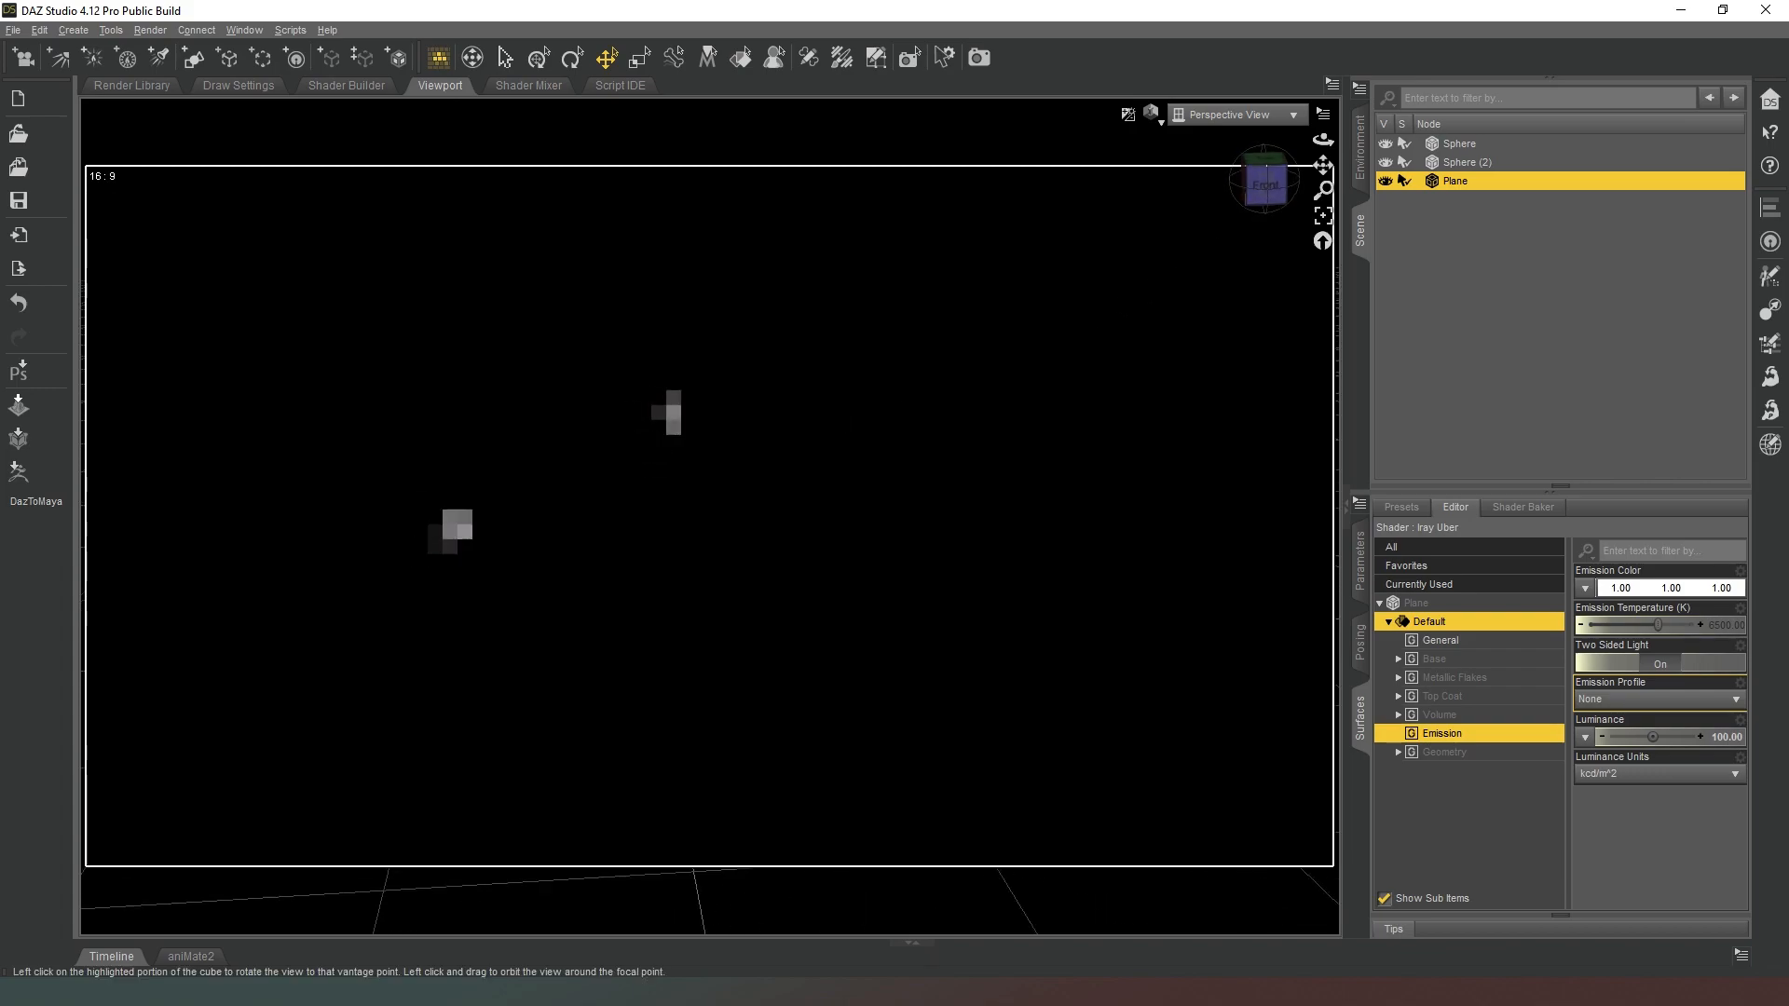